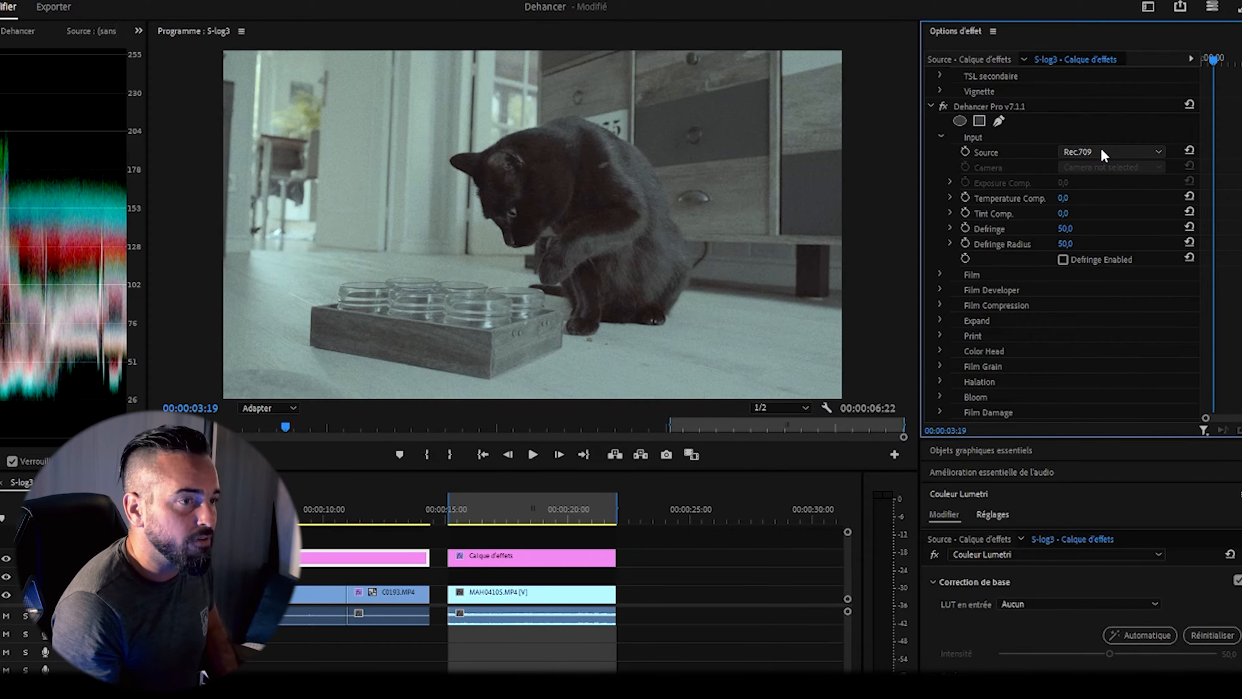
# Step: Try Cineon Film Log as Dehancer's input source, and set the source to Choose Camera
pyautogui.click(1104, 155)
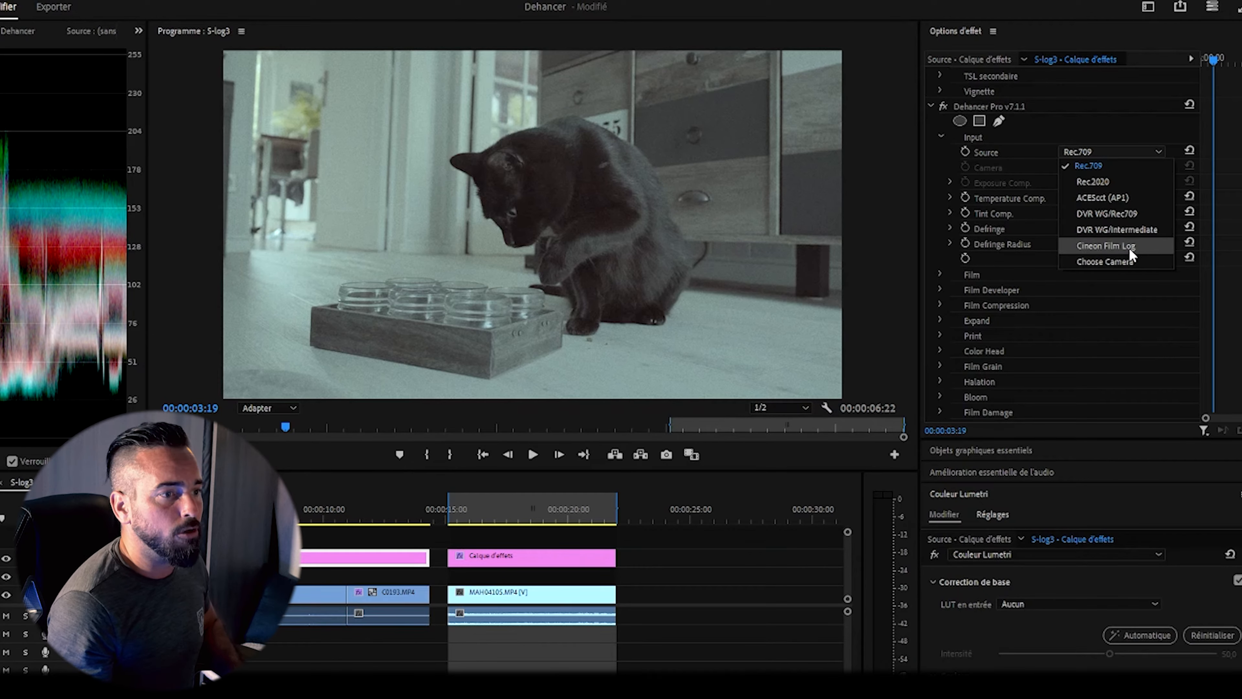
pyautogui.click(1107, 246)
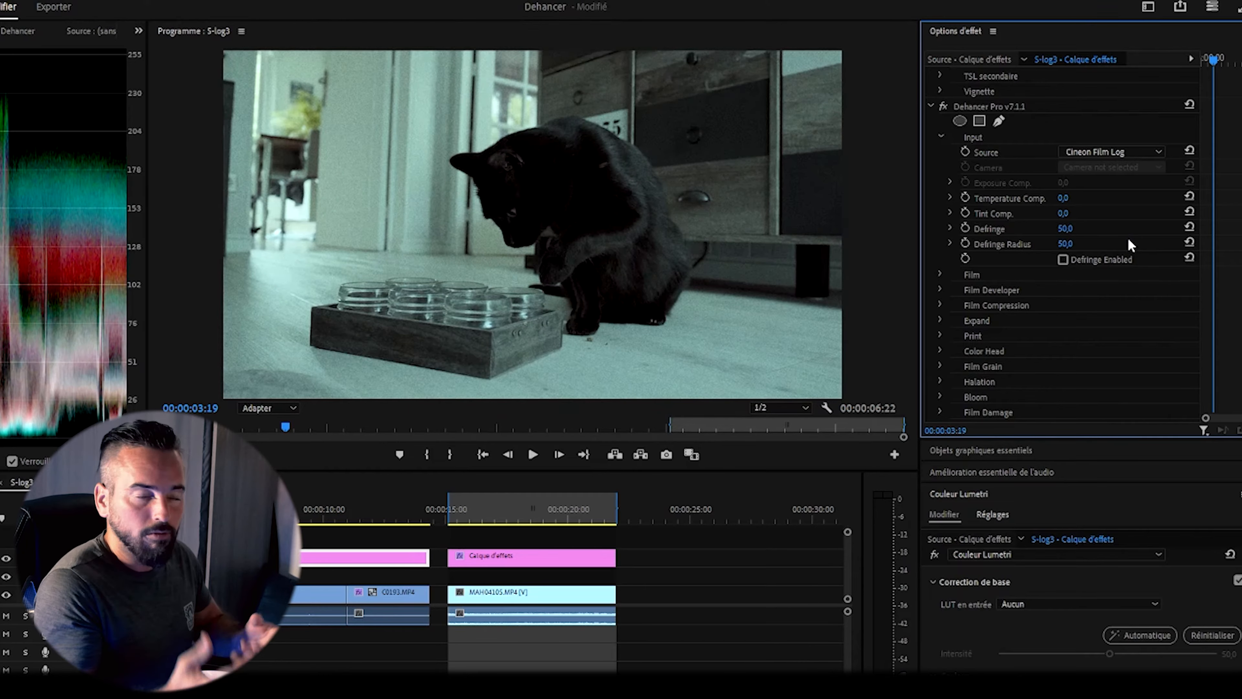
pyautogui.click(1124, 152)
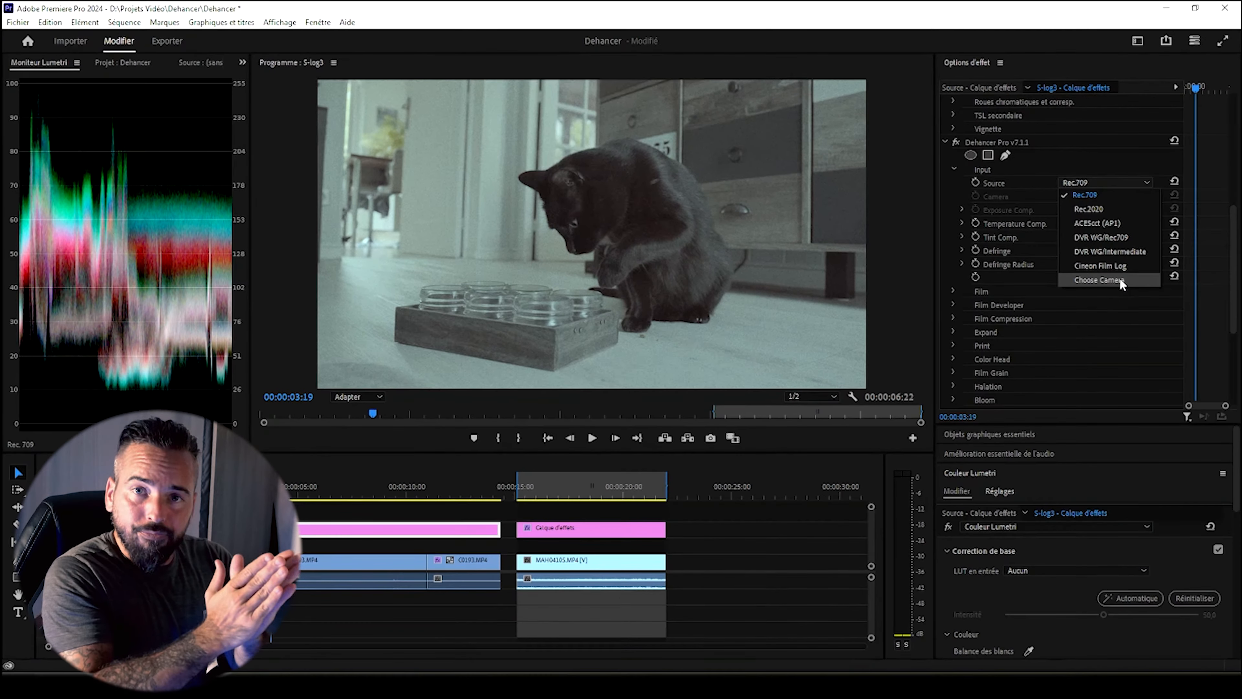
pyautogui.click(1120, 280)
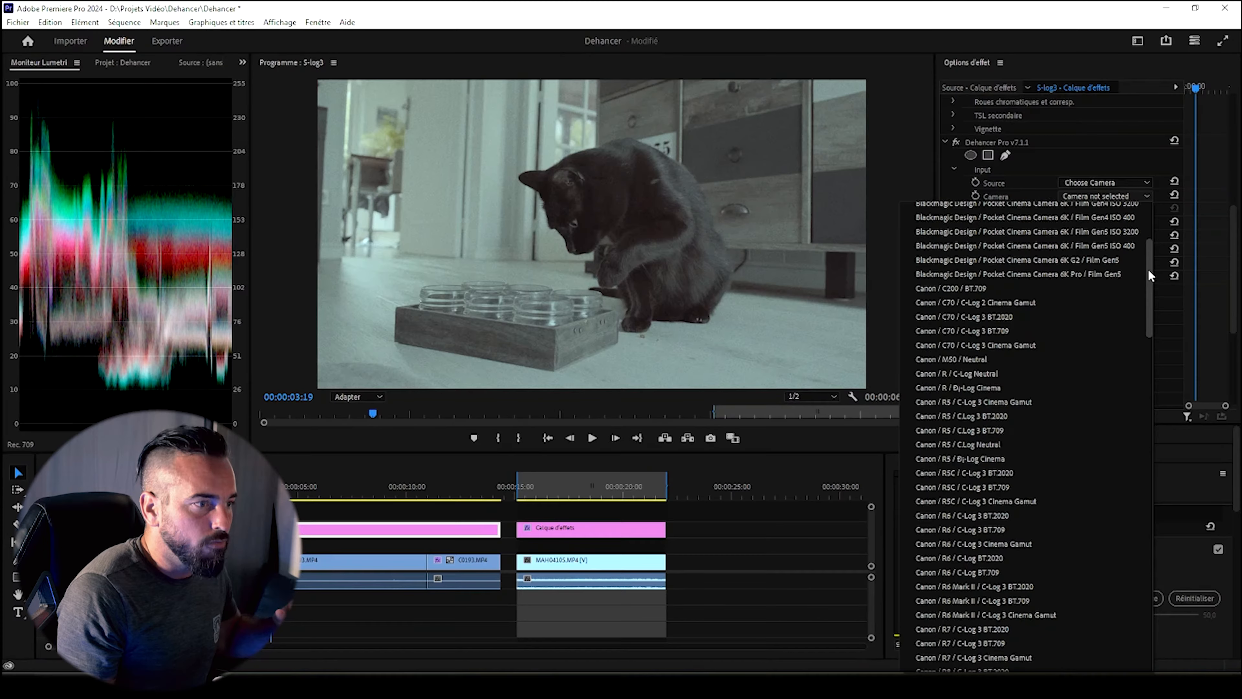
# Step: Set the Dehancer input camera to Sony / Alpha 7R III / S-Log3 S-Gamut3
pyautogui.moveTo(1151, 275); pyautogui.dragTo(1146, 484)
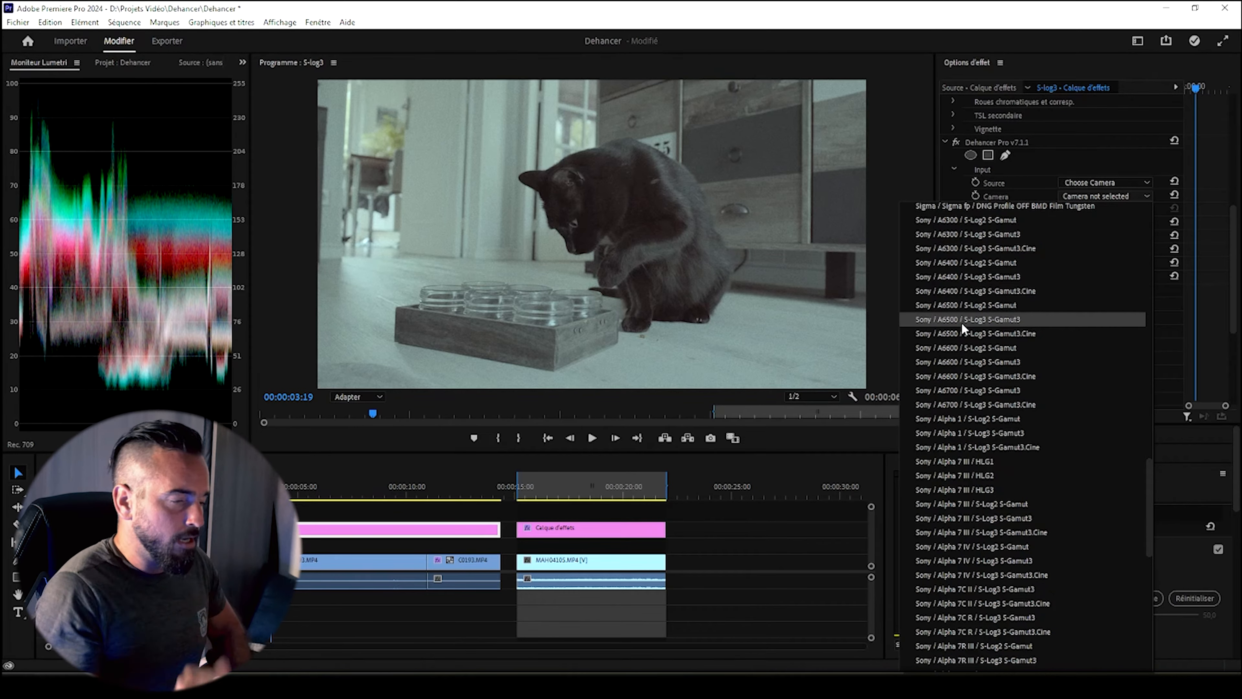
pyautogui.scroll(-2, 935, 489)
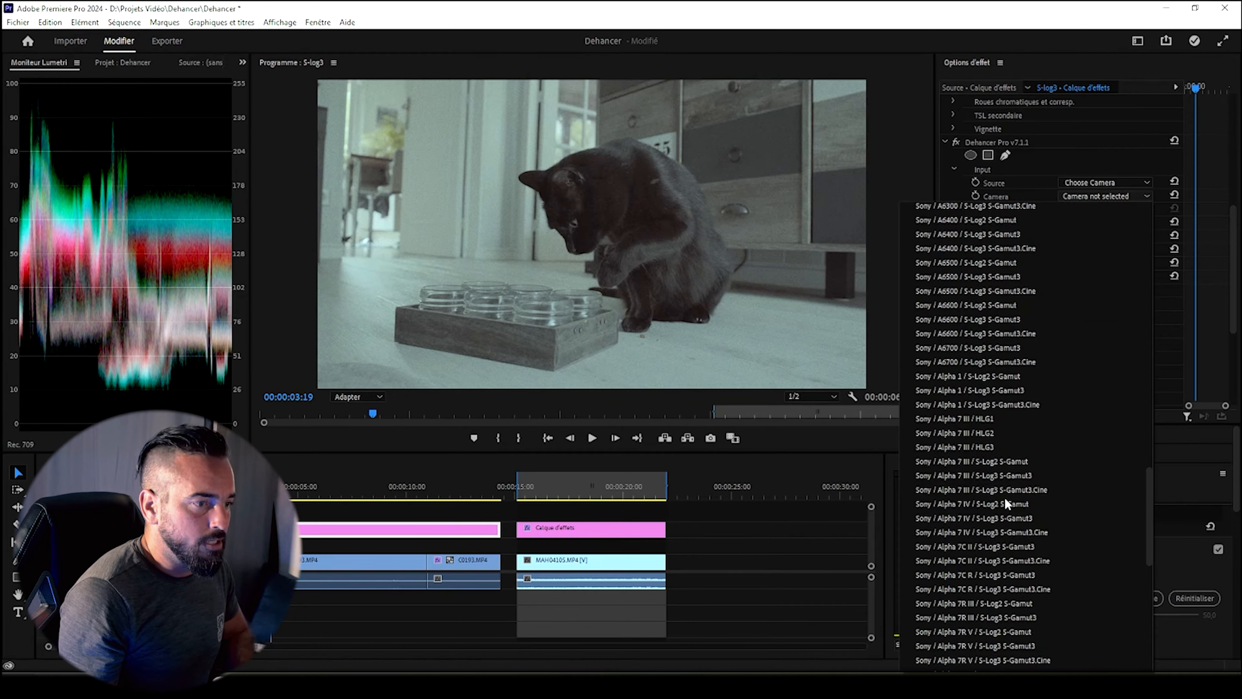
pyautogui.scroll(-2, 990, 389)
pyautogui.scroll(-2, 1003, 405)
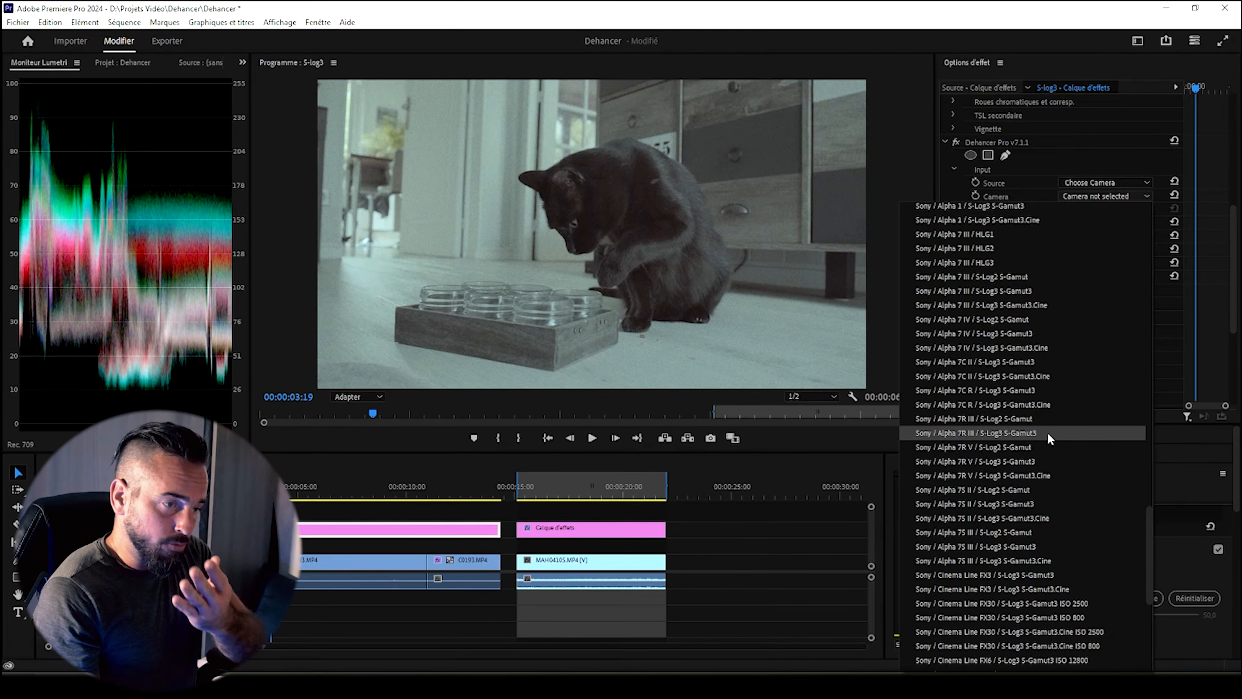
pyautogui.click(1037, 433)
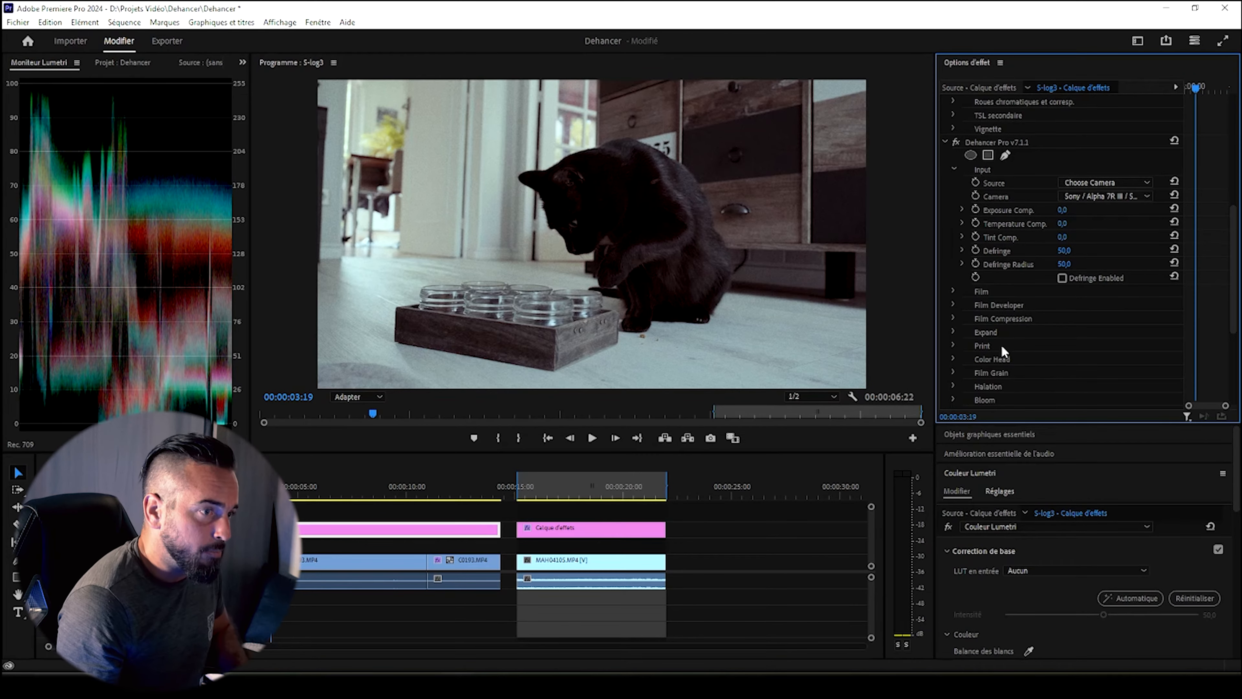
# Step: Expand Dehancer's Film settings and try the Kodak Vision3 500T film profile
pyautogui.click(953, 292)
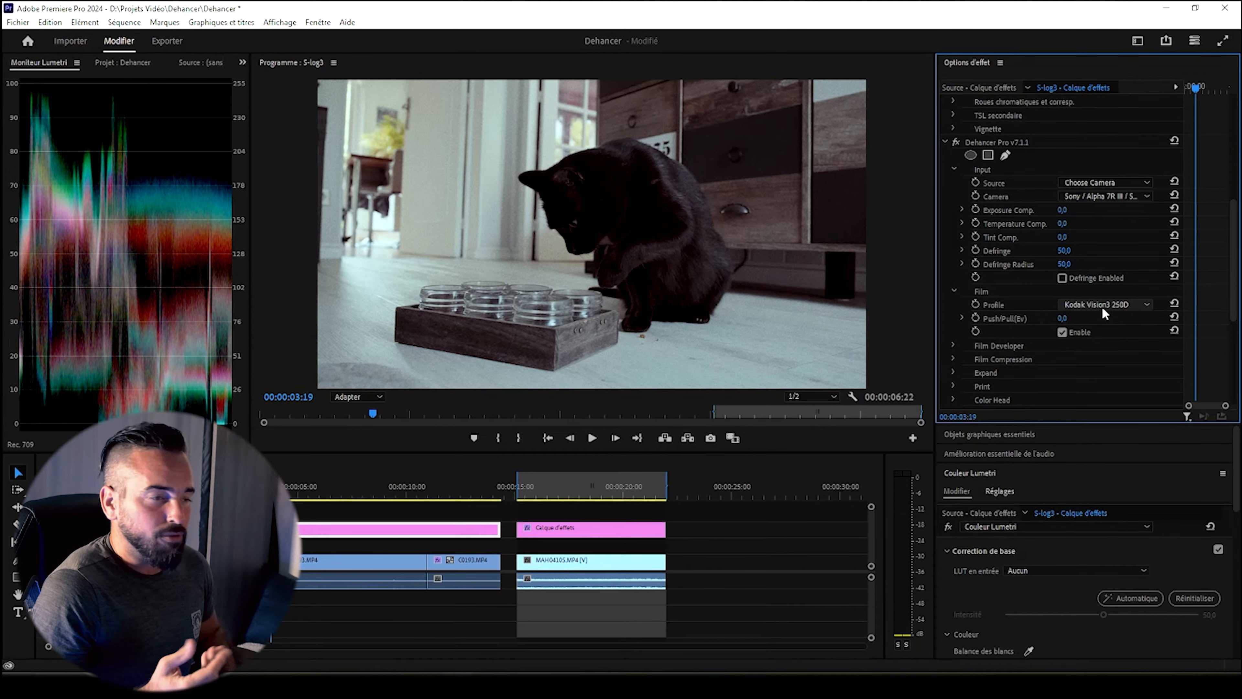
pyautogui.click(1103, 311)
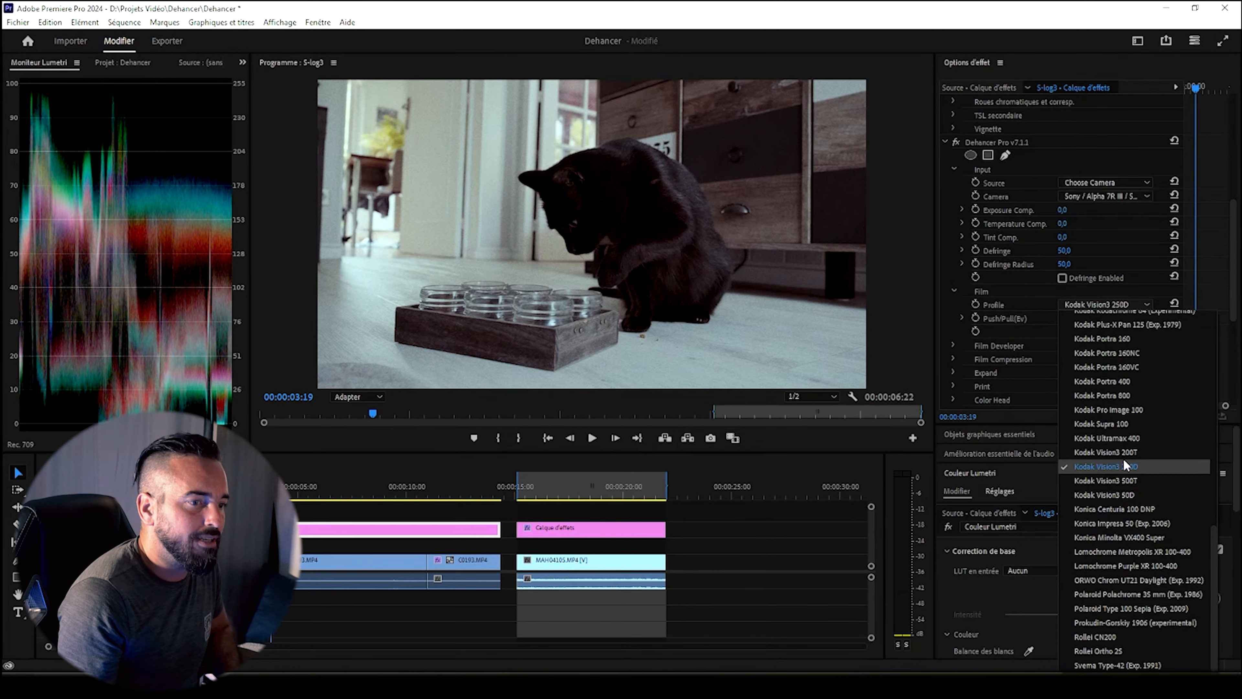
pyautogui.click(1146, 480)
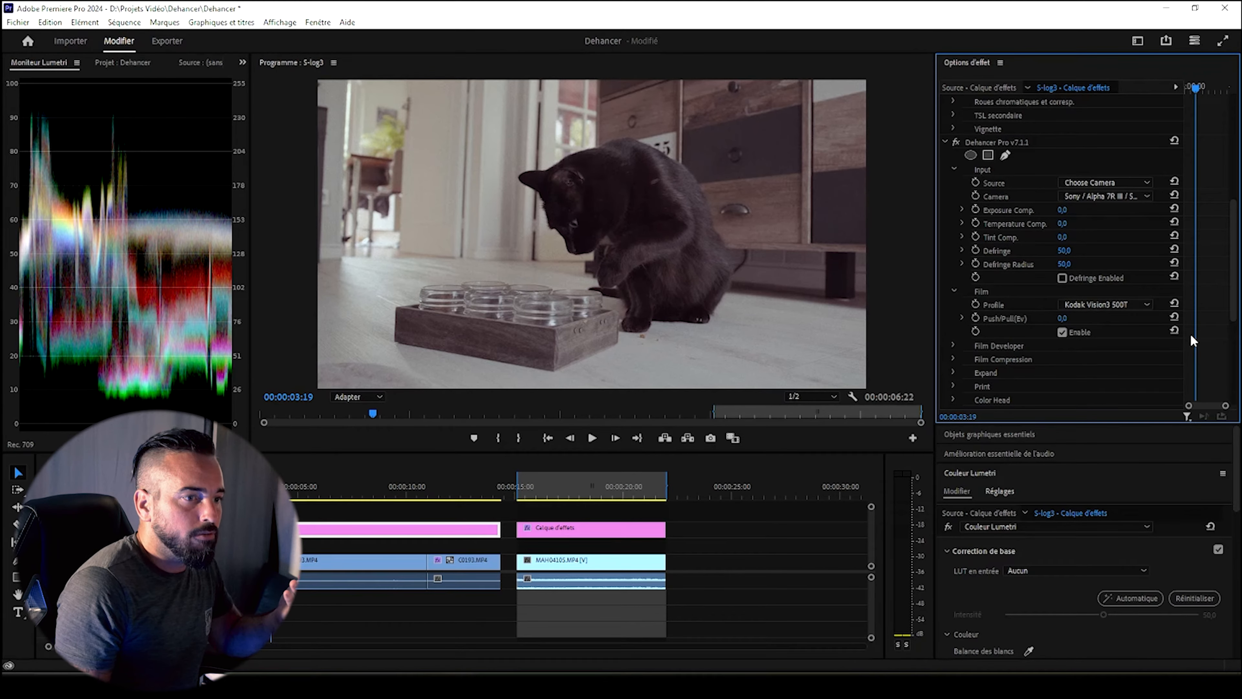
# Step: Change Dehancer's film profile to Agfa Agfacolor 100
pyautogui.click(1129, 305)
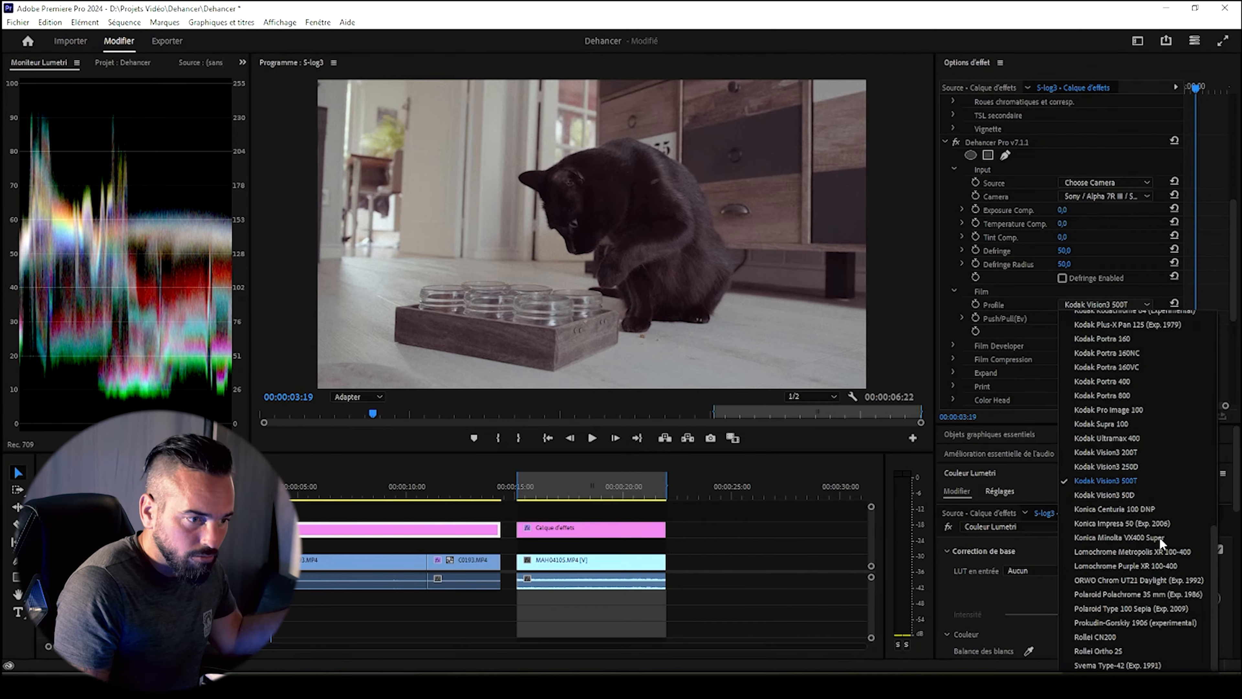
pyautogui.scroll(10, 1147, 582)
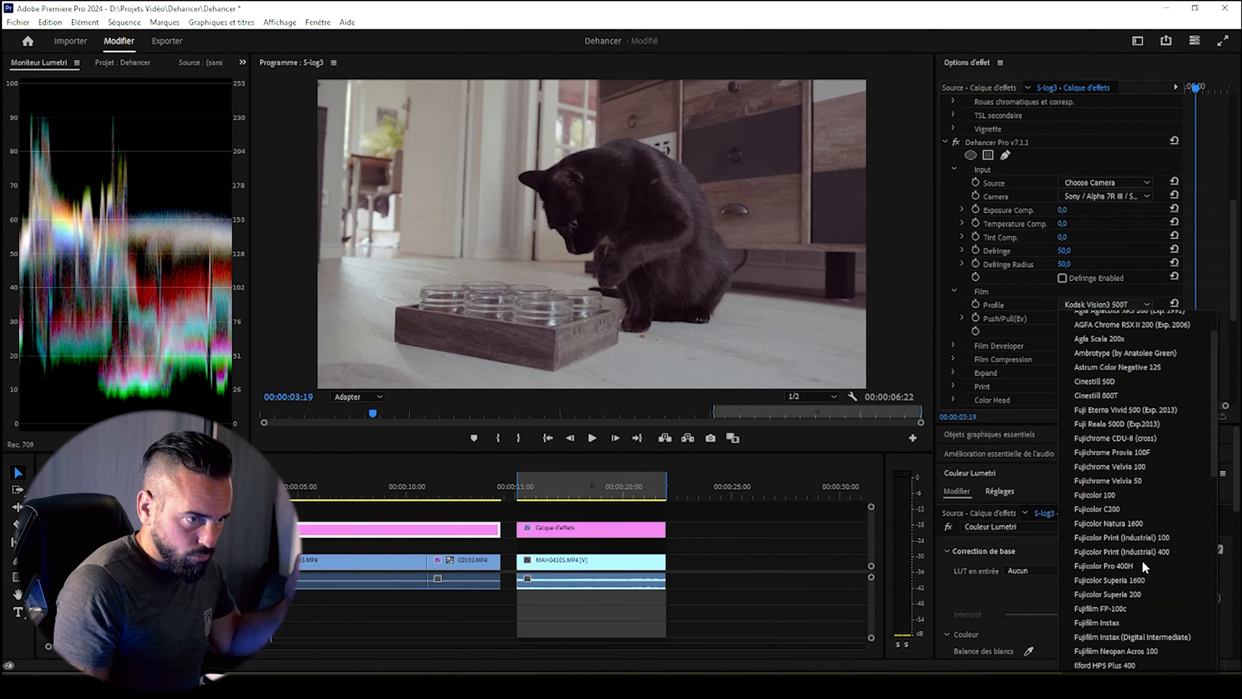
pyautogui.scroll(2, 1147, 548)
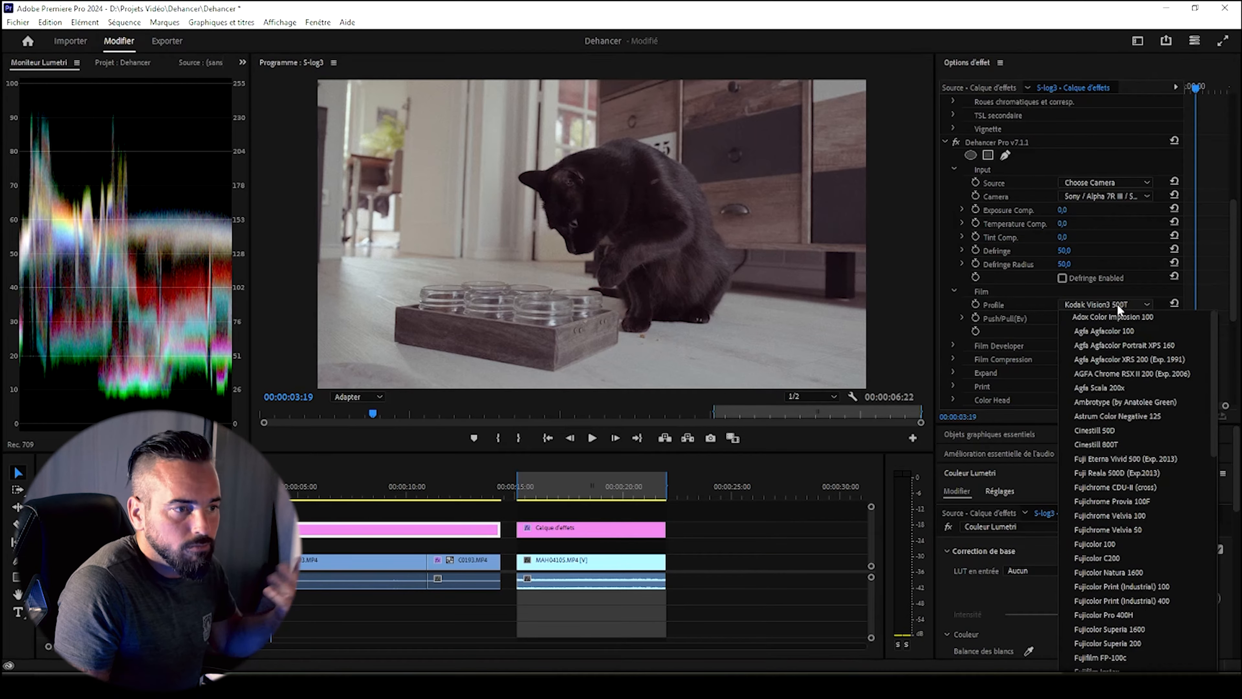
pyautogui.click(1116, 328)
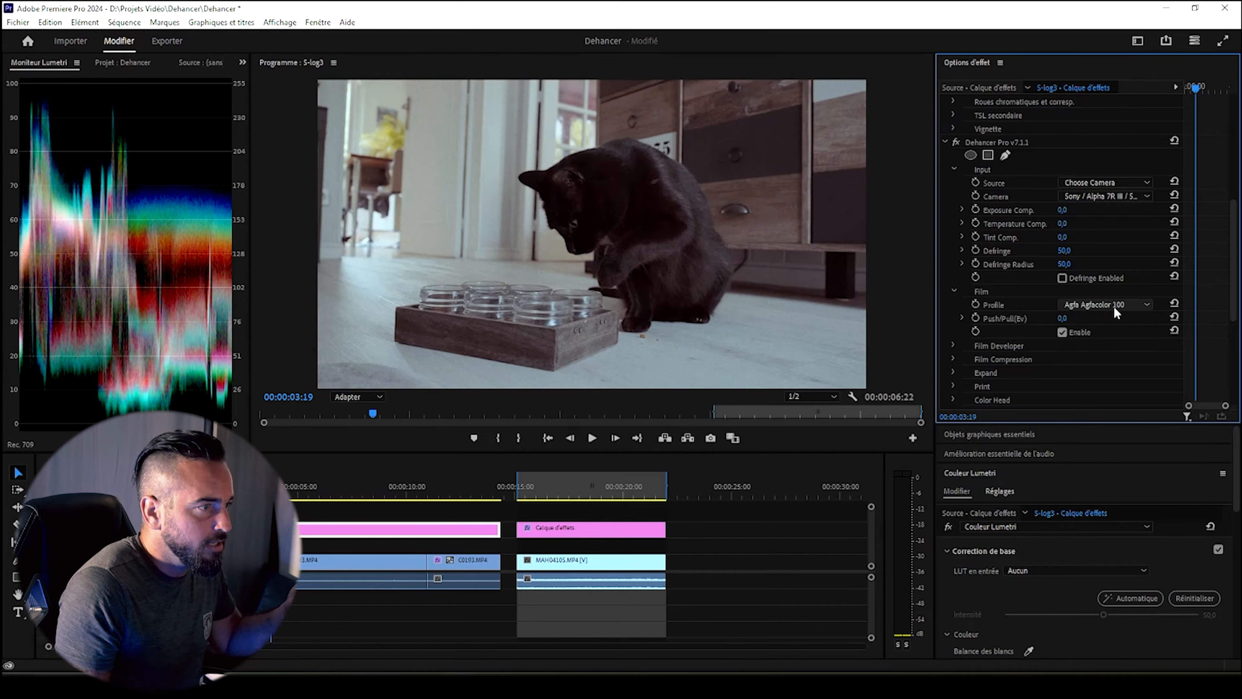
pyautogui.press('Down')
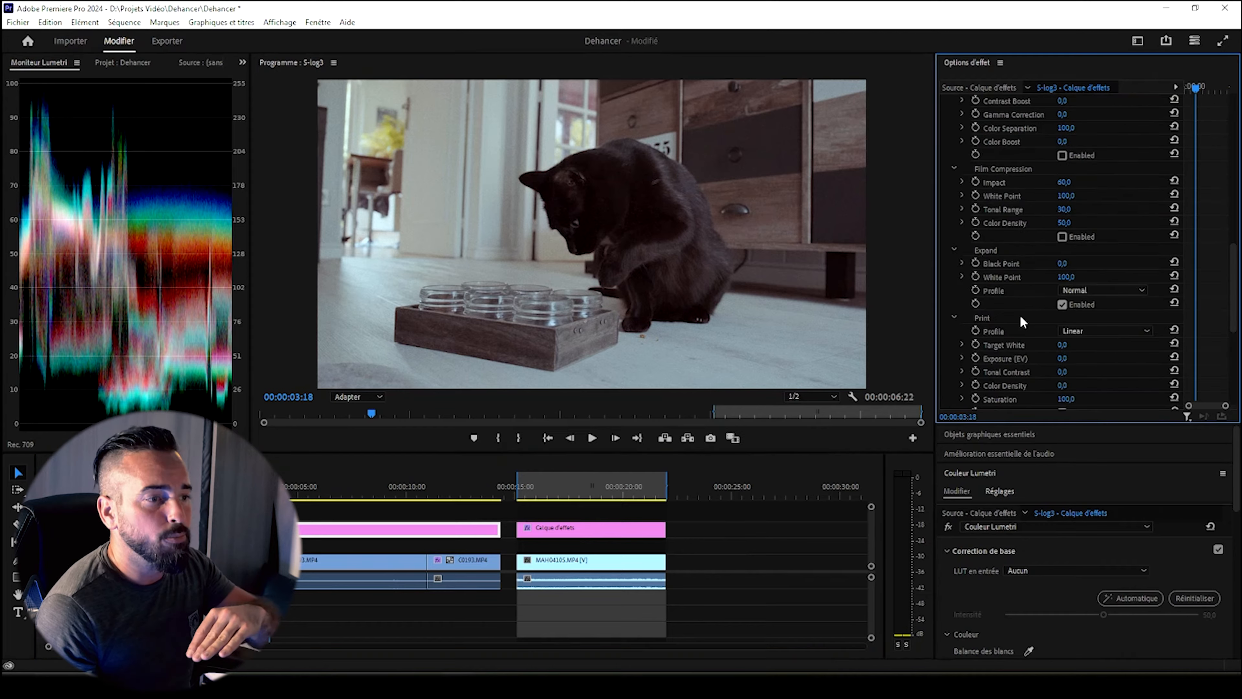
# Step: Try the Cineon Film Log, Fujifilm 3513 Print film and Kodak 2383 Print Film profiles in Dehancer's Print settings
pyautogui.scroll(-2, 1019, 315)
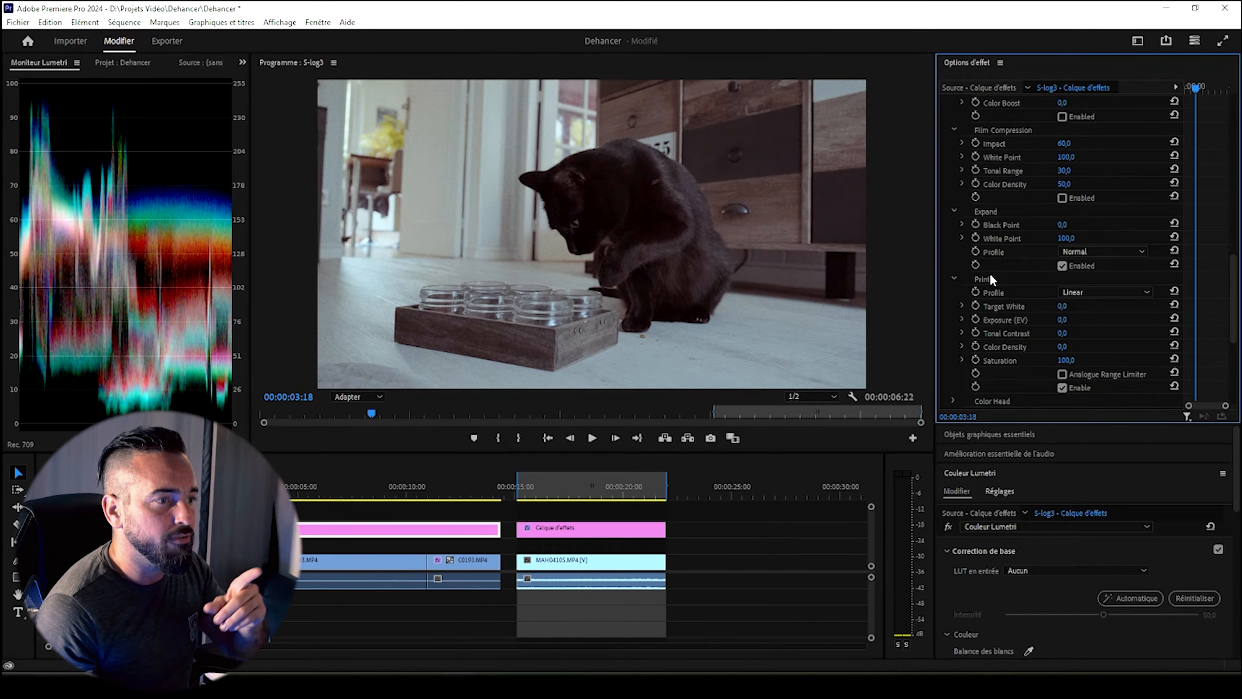
pyautogui.click(1106, 292)
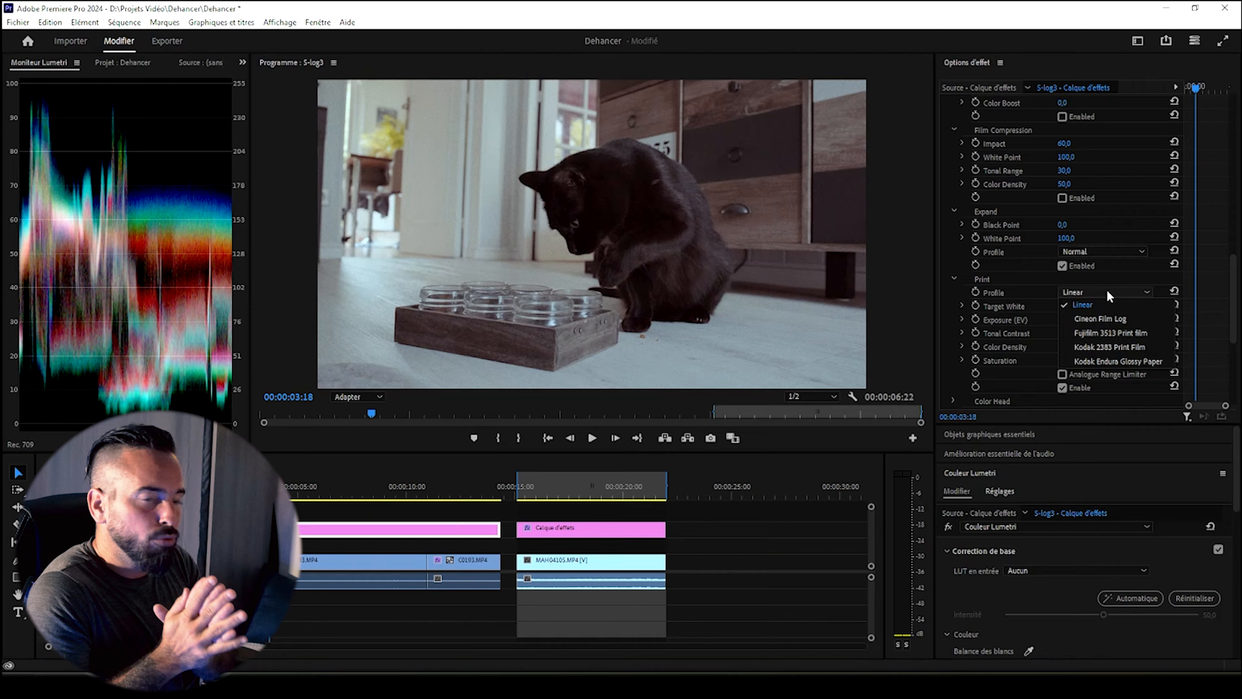
pyautogui.click(1107, 318)
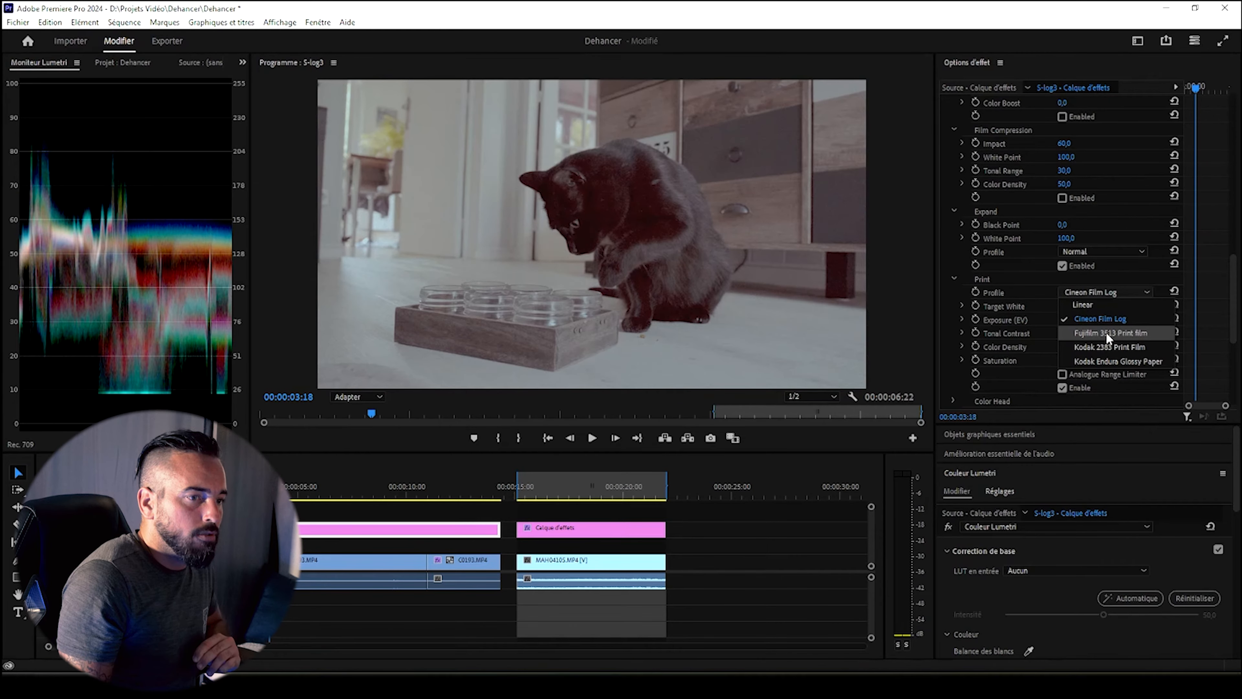
pyautogui.click(1107, 332)
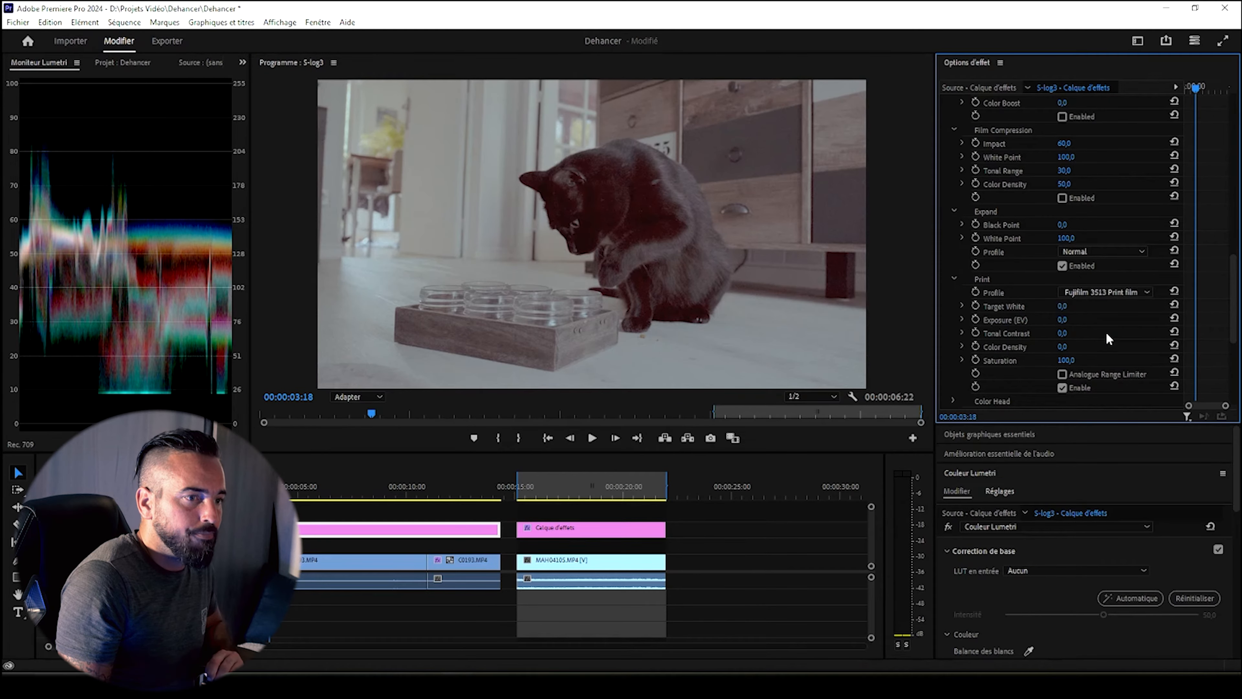
pyautogui.click(1106, 294)
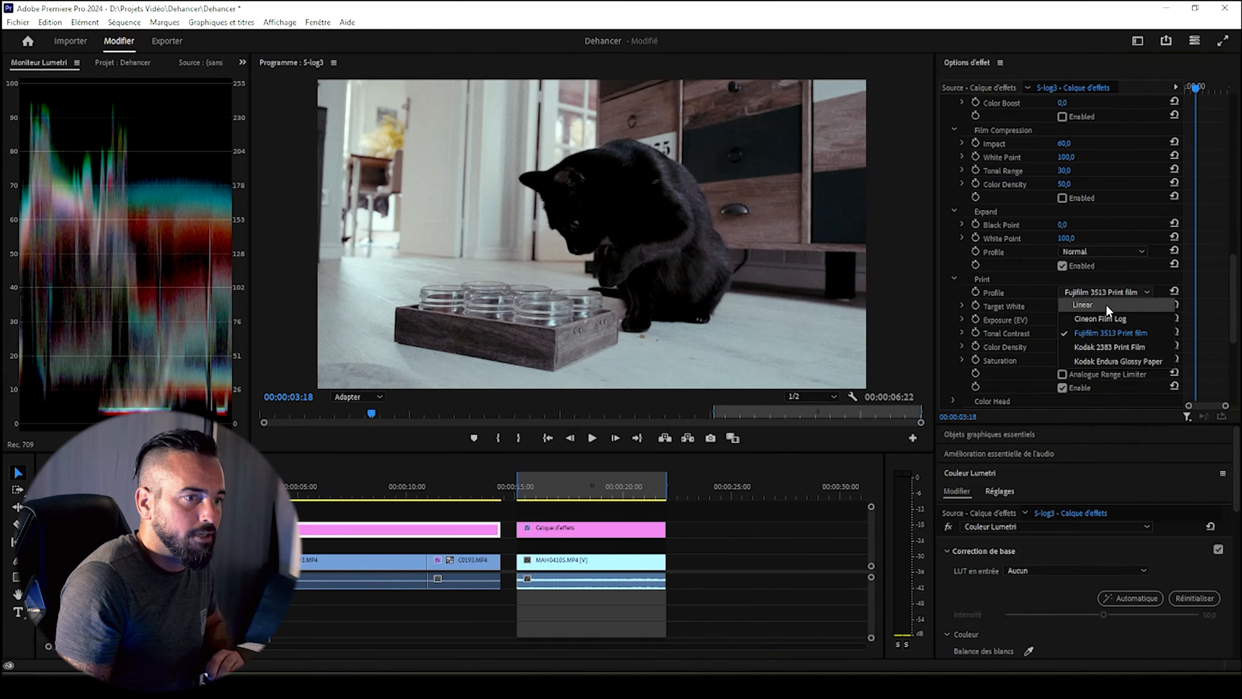
pyautogui.click(1105, 343)
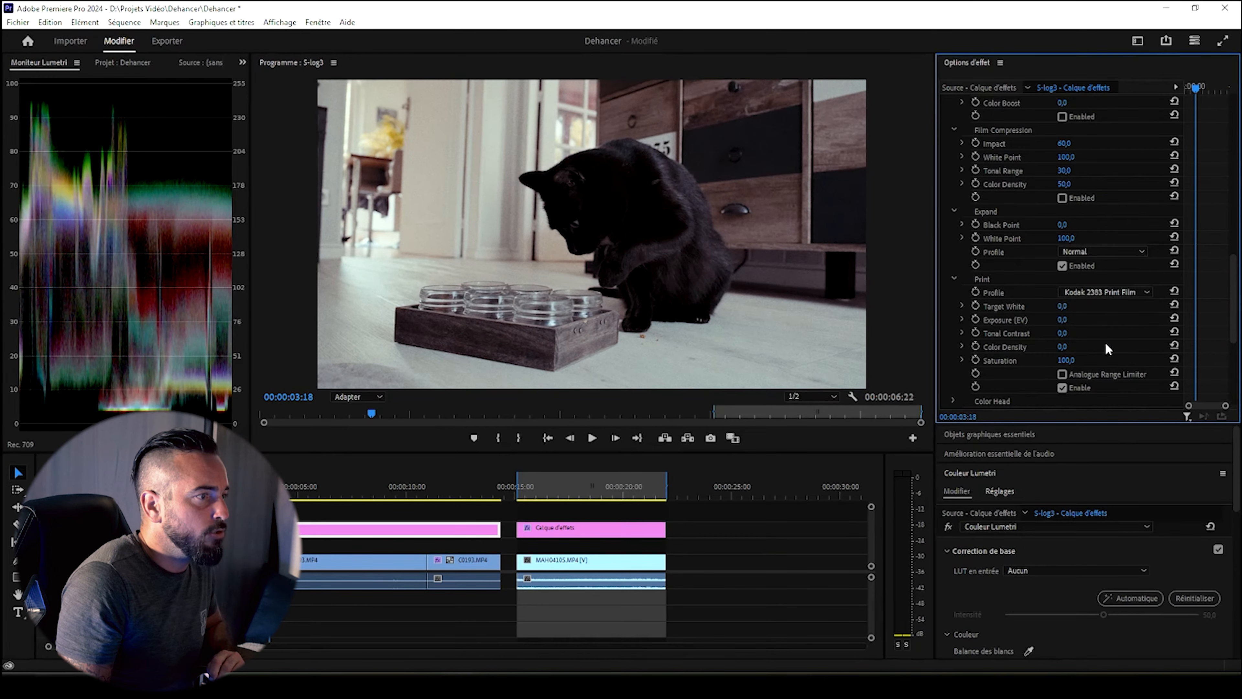
# Step: Return Dehancer's print profile to Fujifilm 3513 Print film
pyautogui.scroll(1, 1132, 293)
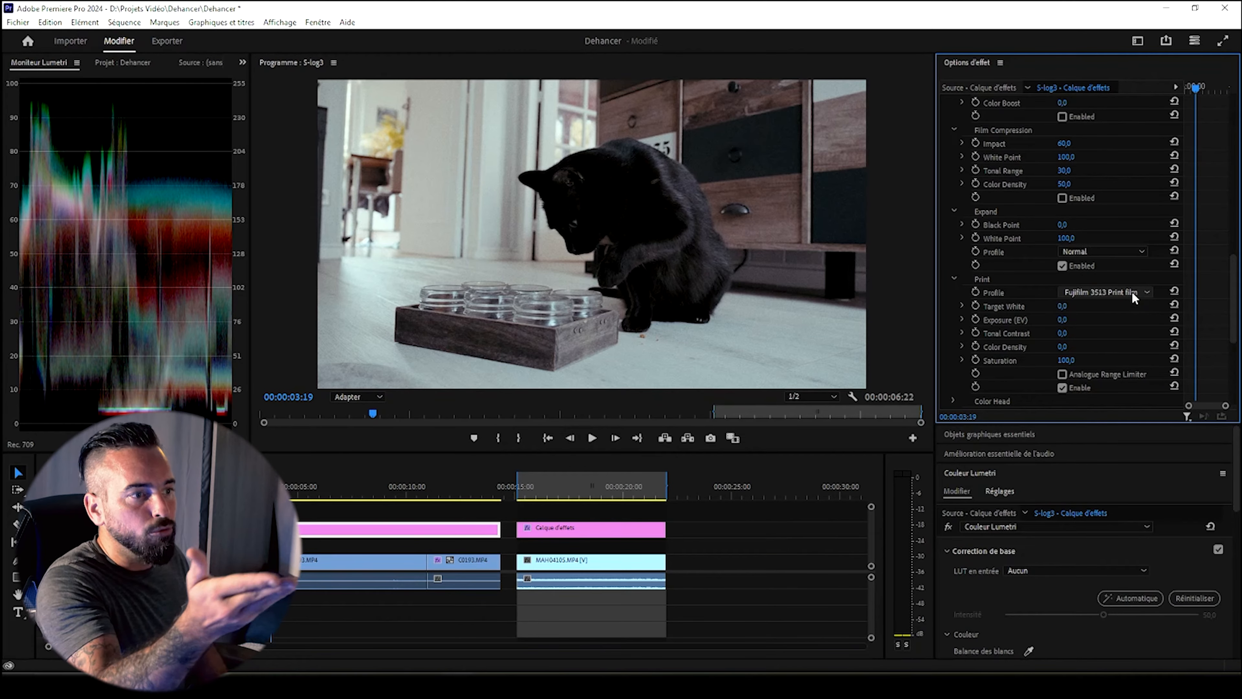
pyautogui.click(1133, 296)
pyautogui.click(1134, 295)
pyautogui.scroll(1, 1233, 278)
# Step: Cycle through the Agfa and Fuji film profiles, from Agfa Agfacolor 100 to Fujicolor C200, to compare their looks
pyautogui.moveTo(1233, 278); pyautogui.dragTo(1232, 206)
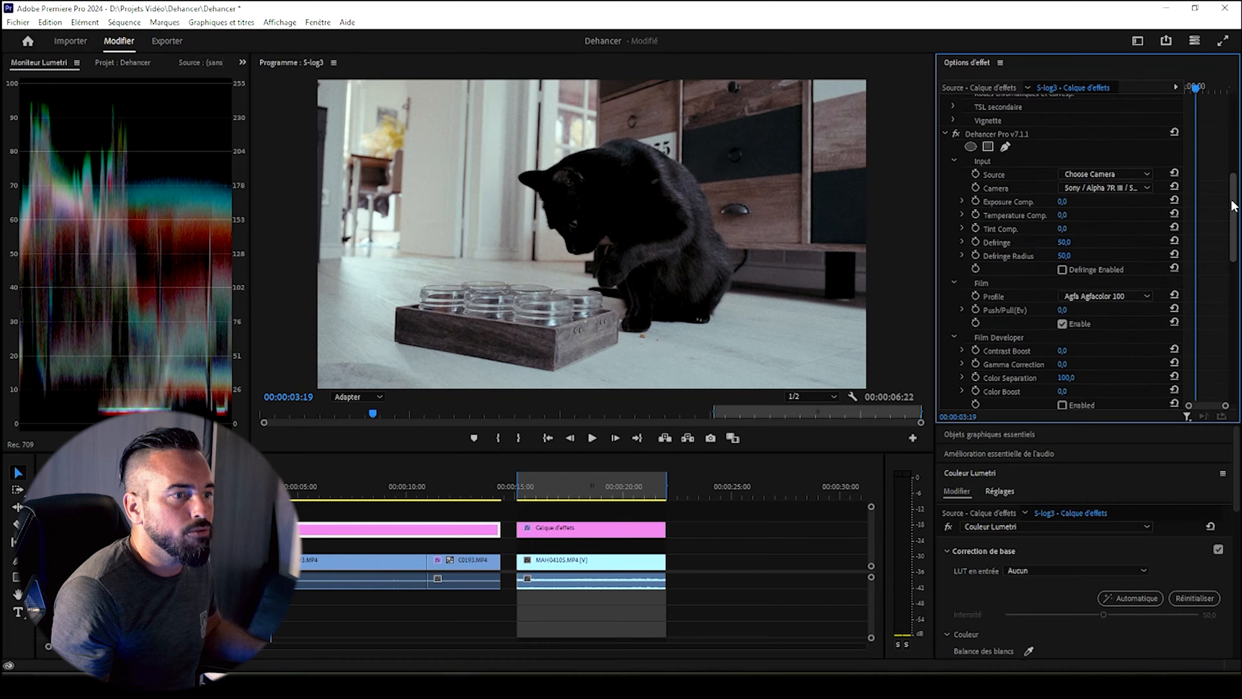
pyautogui.scroll(-2, 1126, 298)
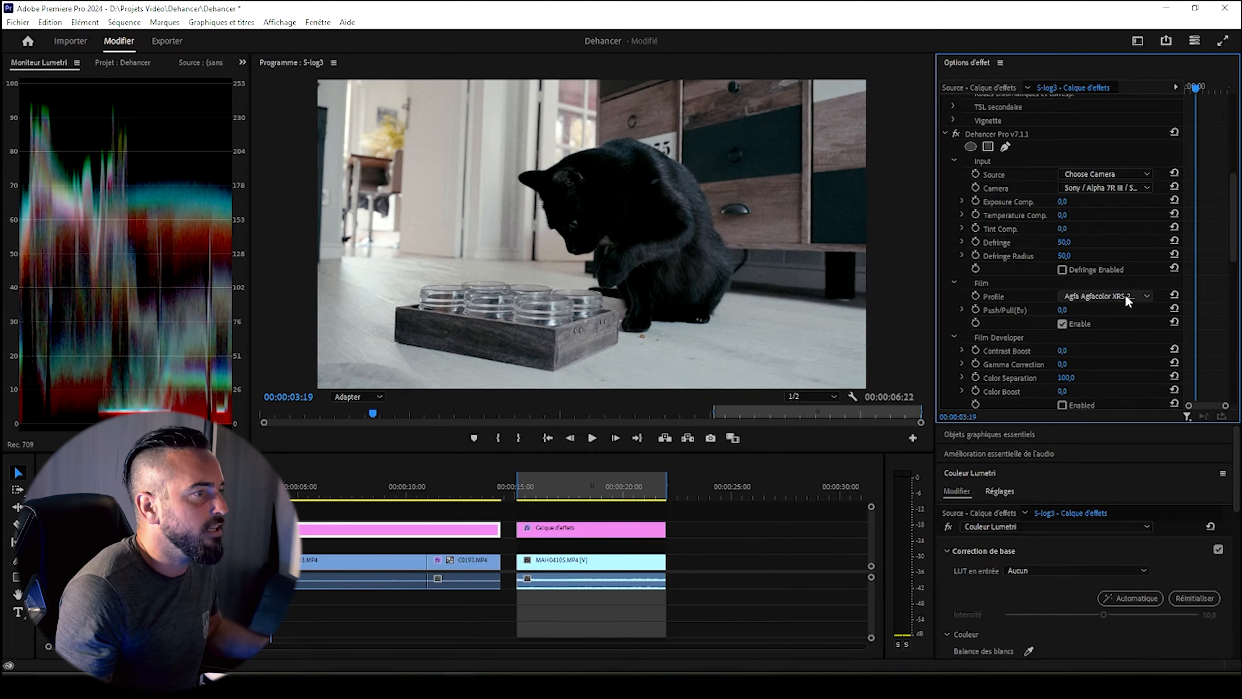
pyautogui.scroll(-2, 1127, 296)
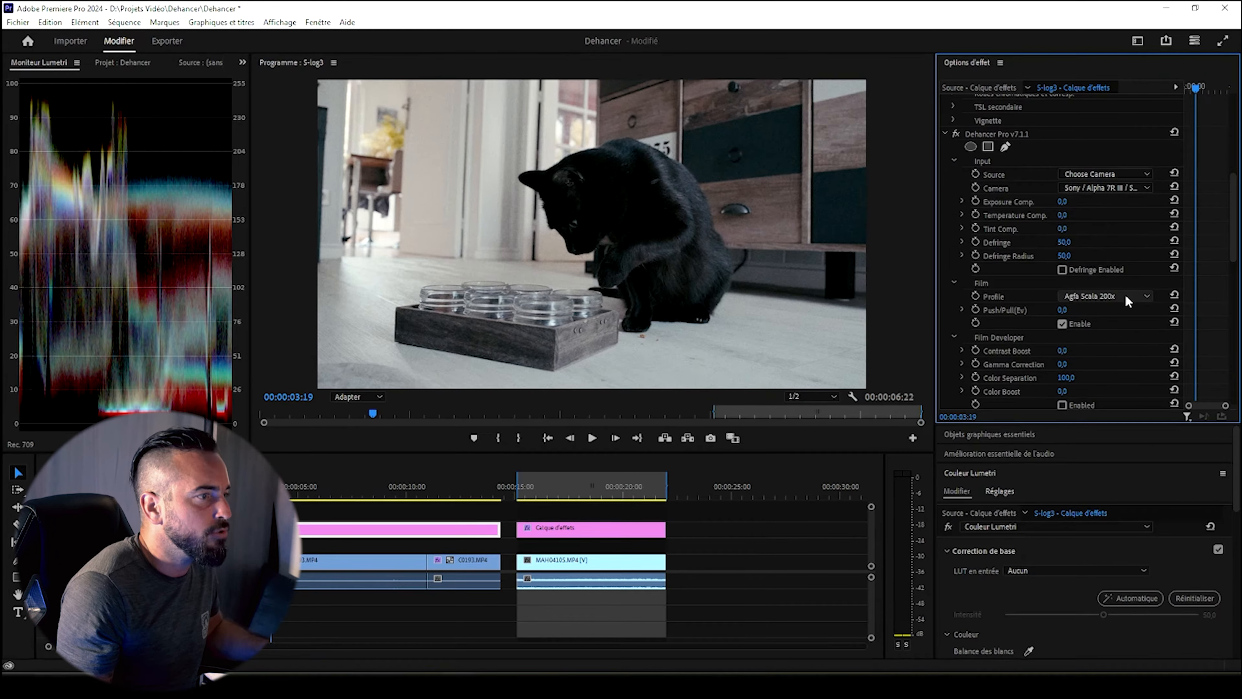
pyautogui.scroll(-3, 1125, 294)
pyautogui.scroll(-1, 1126, 297)
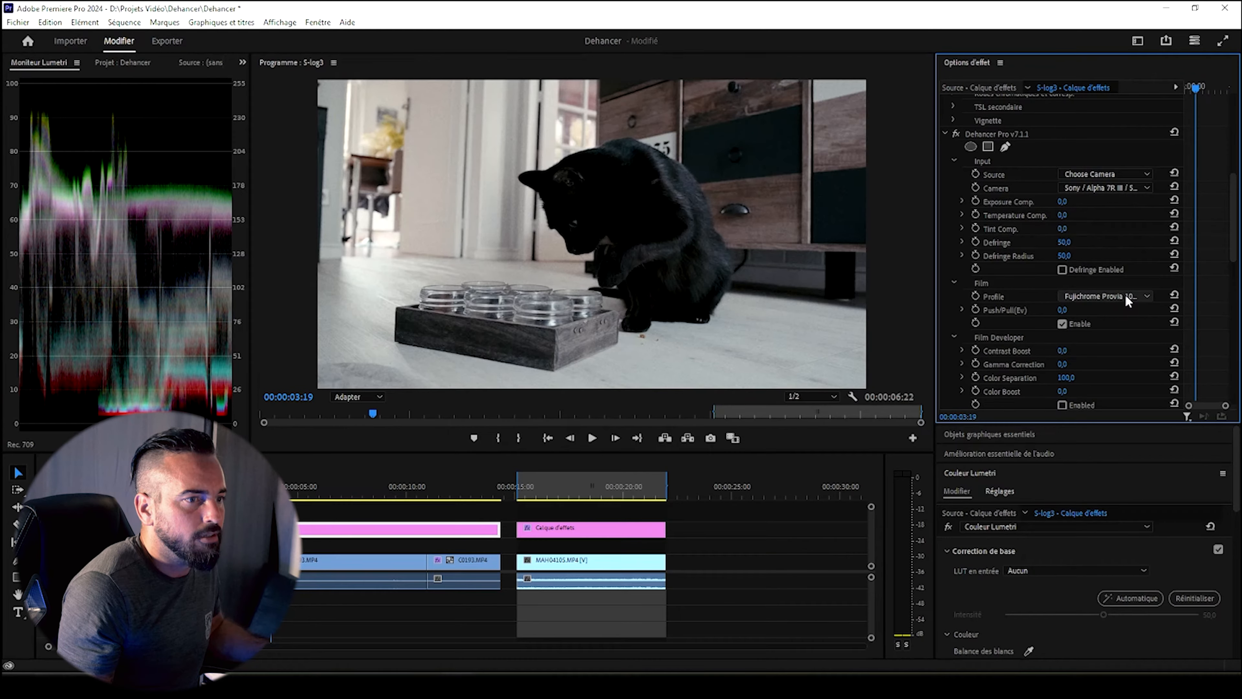
pyautogui.scroll(-2, 1126, 296)
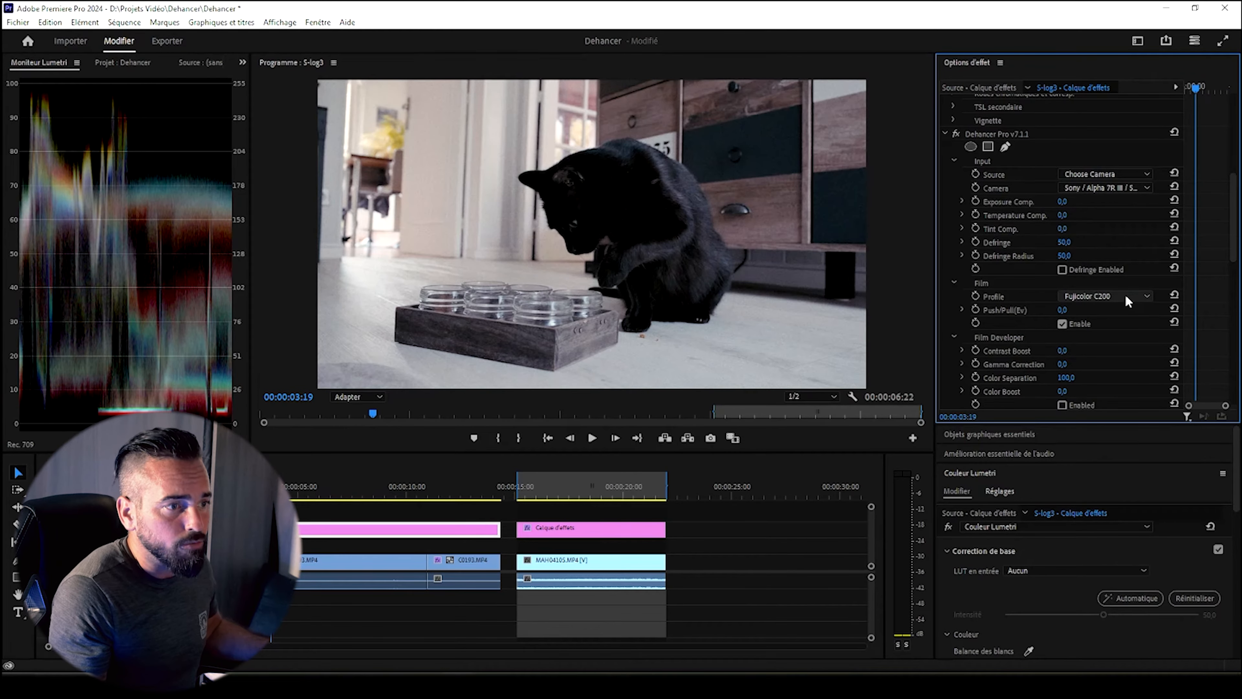
# Step: Set the film profile to Kodak Ektar 100 and the print profile to Kodak 2383 Print Film
pyautogui.click(1125, 296)
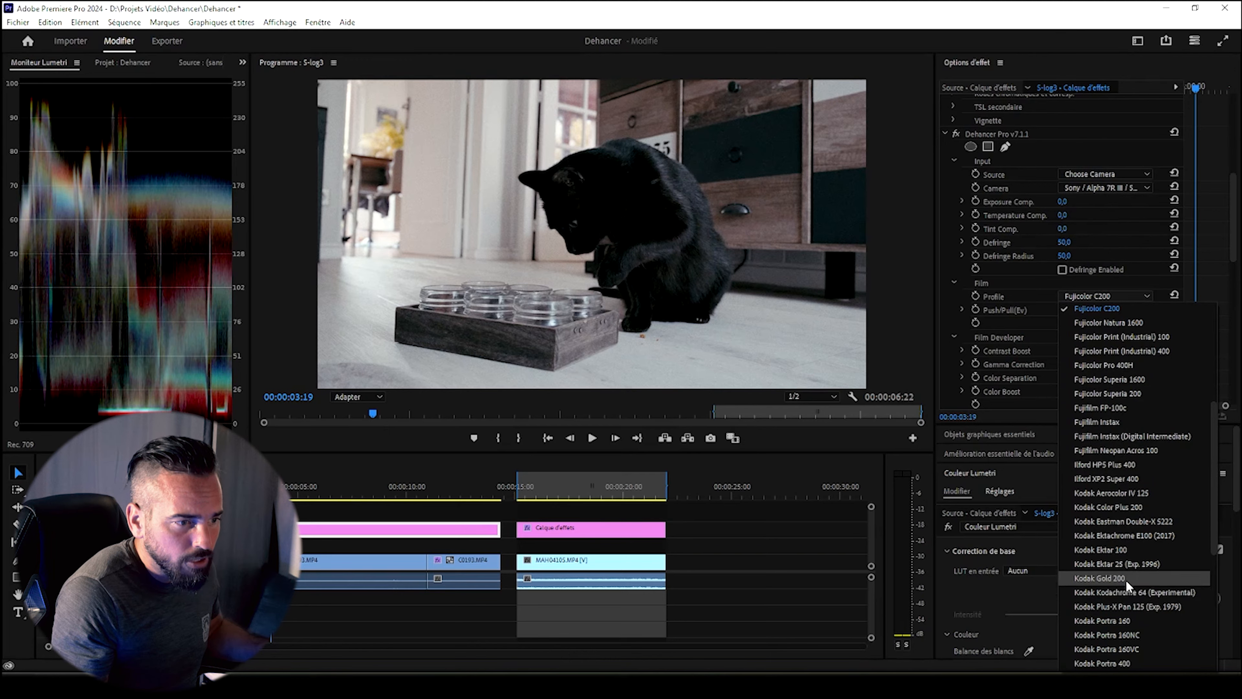
pyautogui.click(1124, 550)
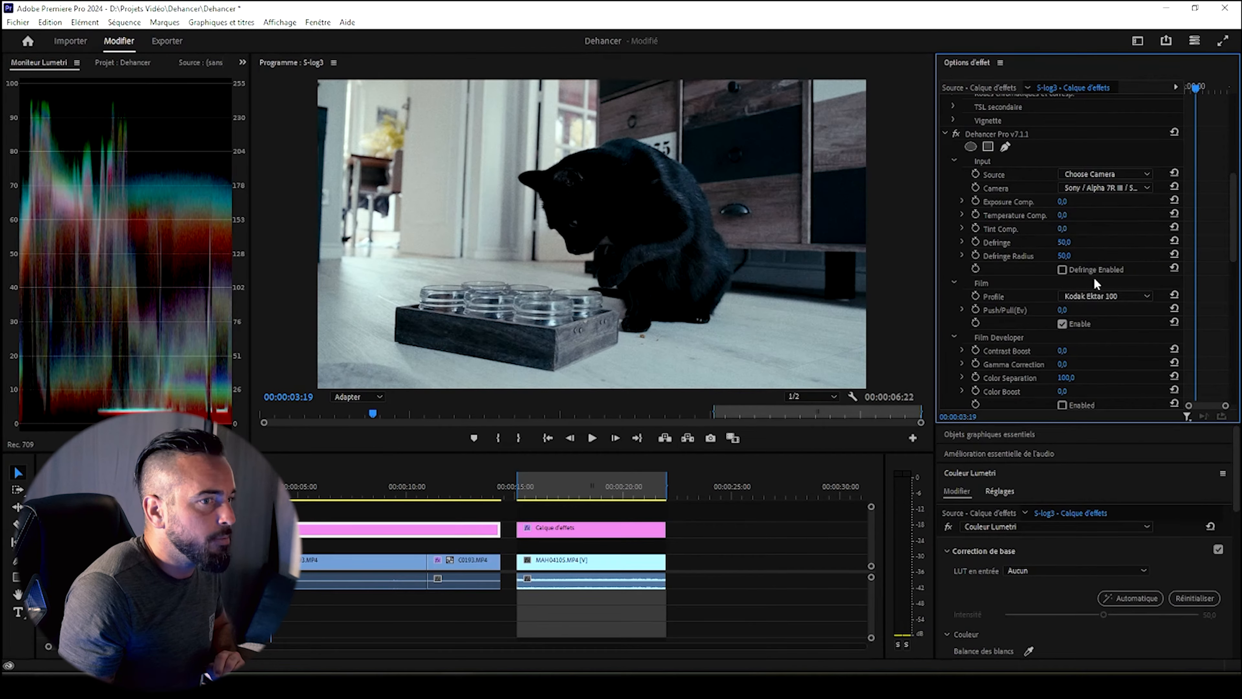
pyautogui.scroll(-6, 1151, 327)
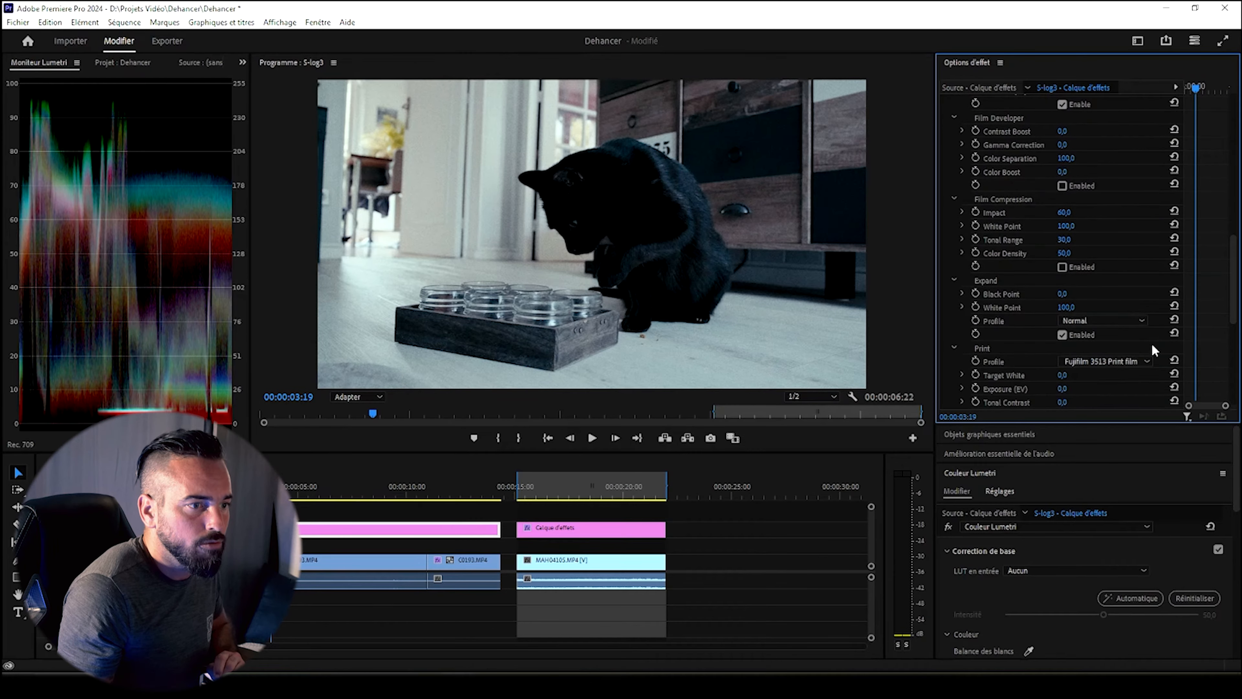
pyautogui.click(1127, 361)
pyautogui.click(1111, 415)
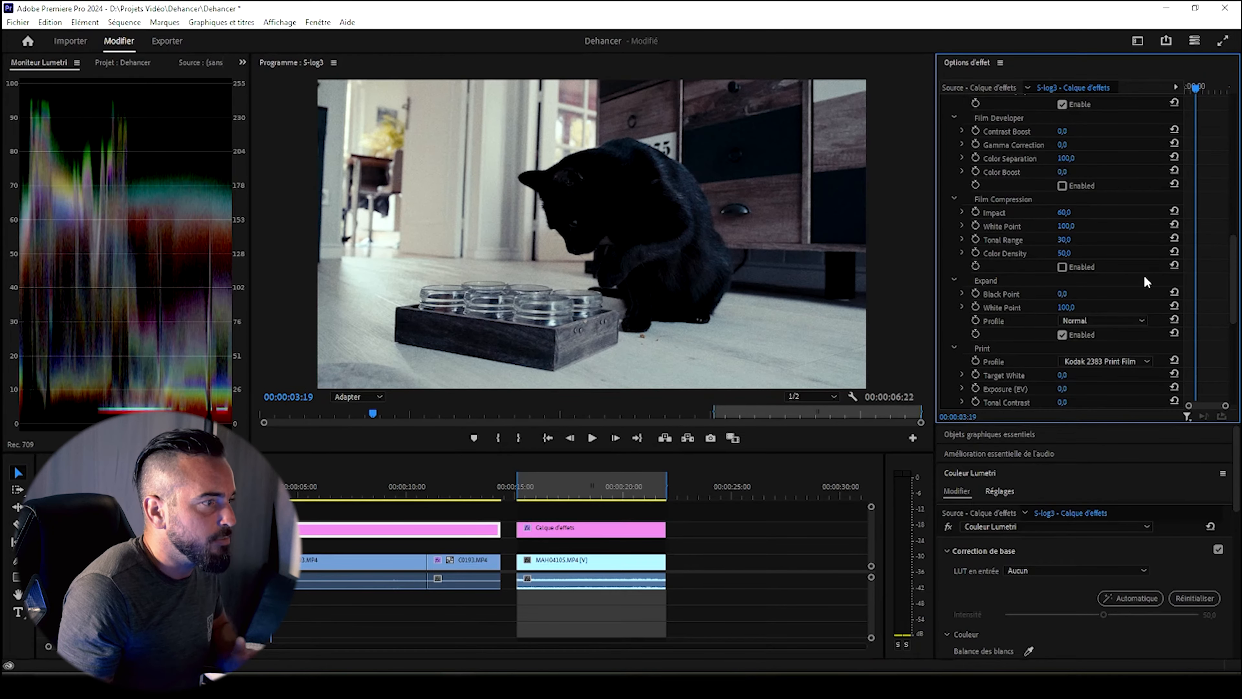
pyautogui.scroll(1, 1154, 313)
pyautogui.scroll(5, 1154, 316)
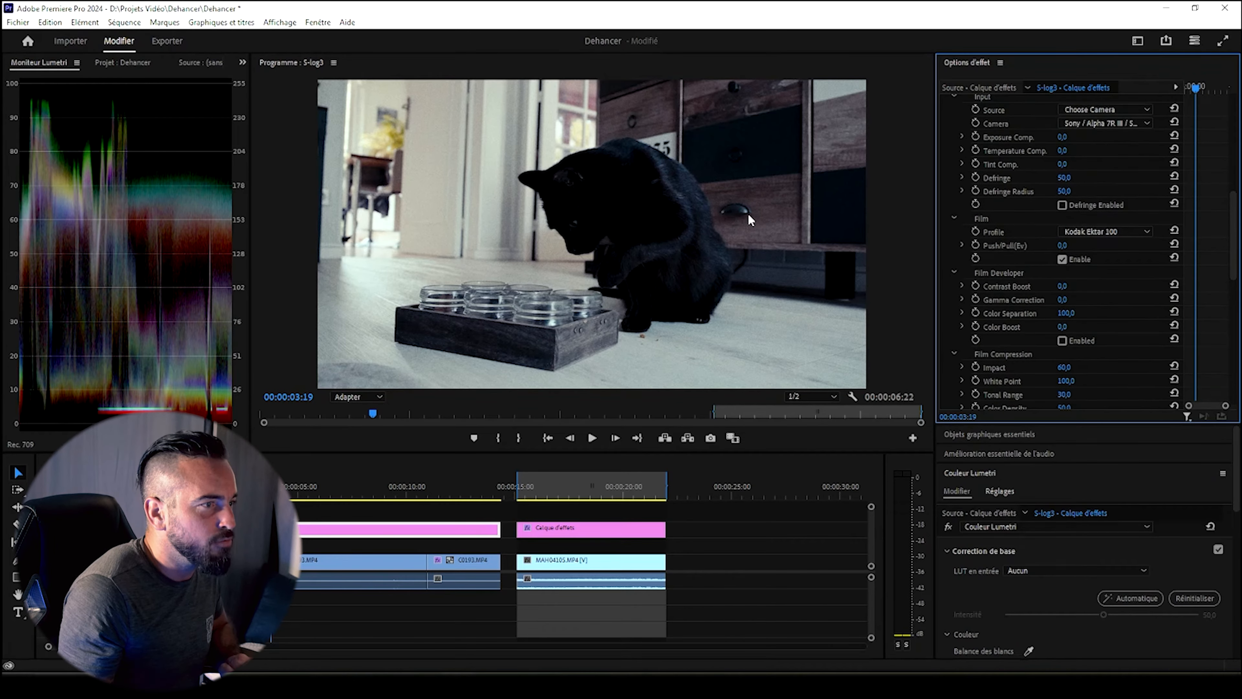
pyautogui.scroll(3, 1150, 303)
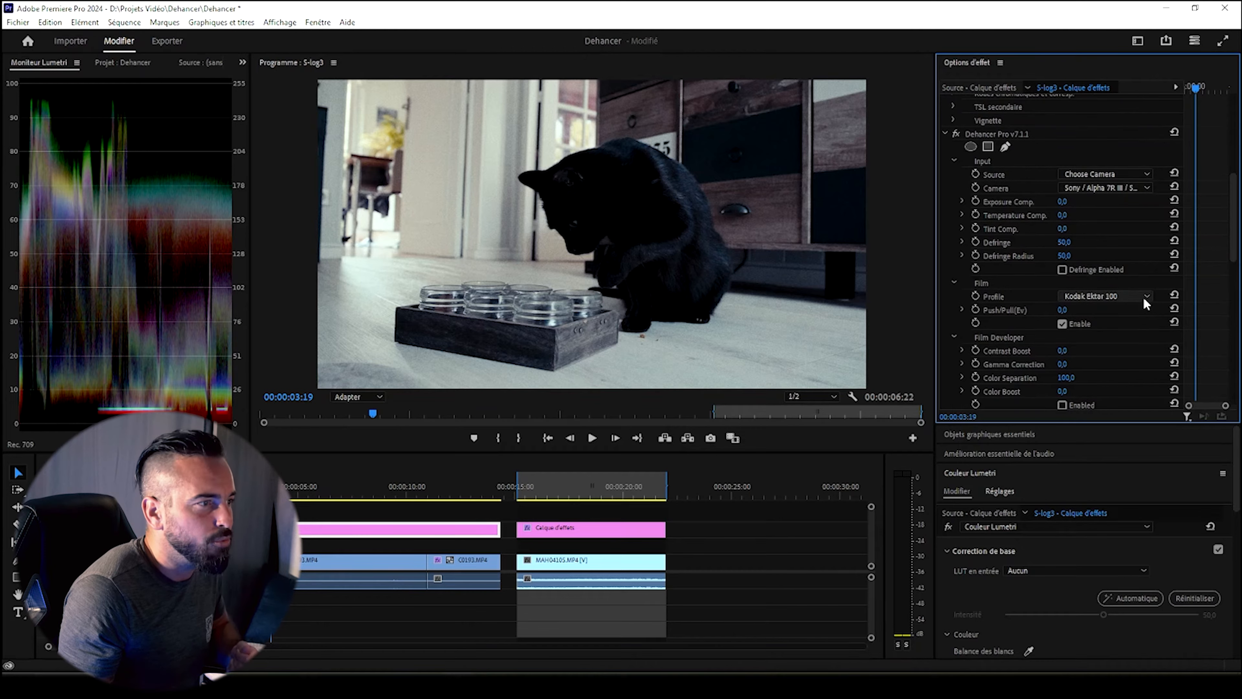
pyautogui.scroll(-3, 1155, 281)
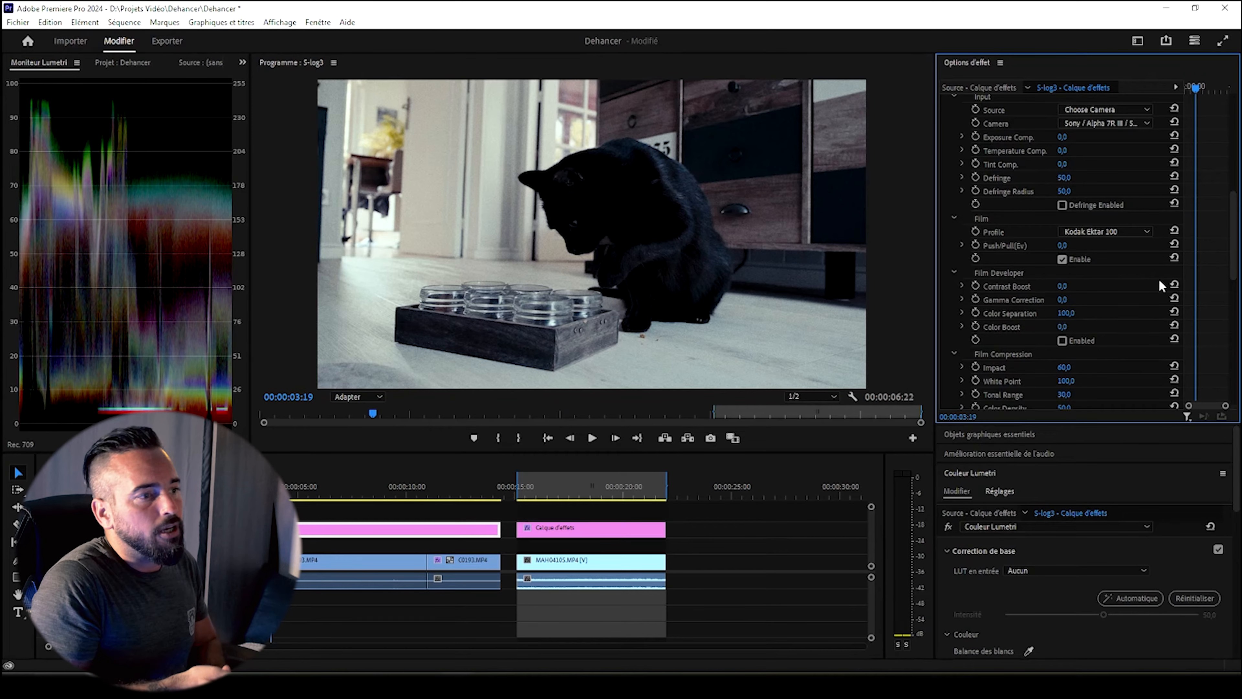
# Step: Enable Dehancer's Color Head and try a small Yellow - Blue shift before returning that value to 0
pyautogui.scroll(-1, 1140, 294)
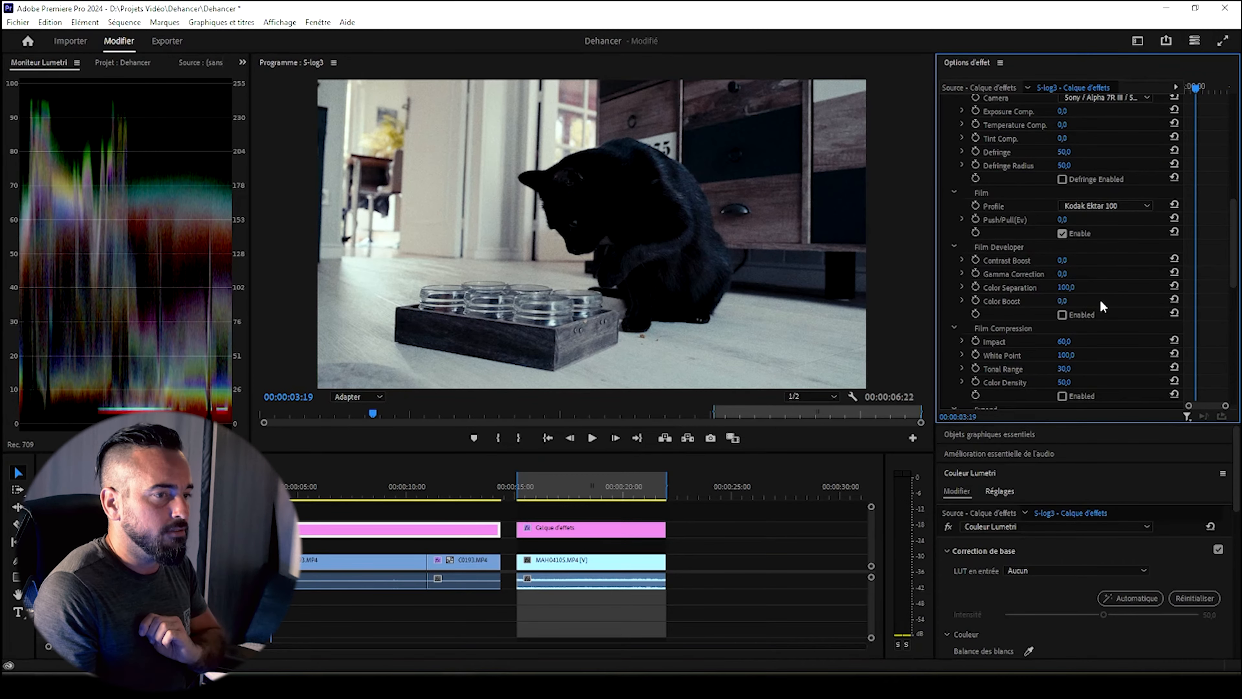
pyautogui.scroll(-8, 1140, 309)
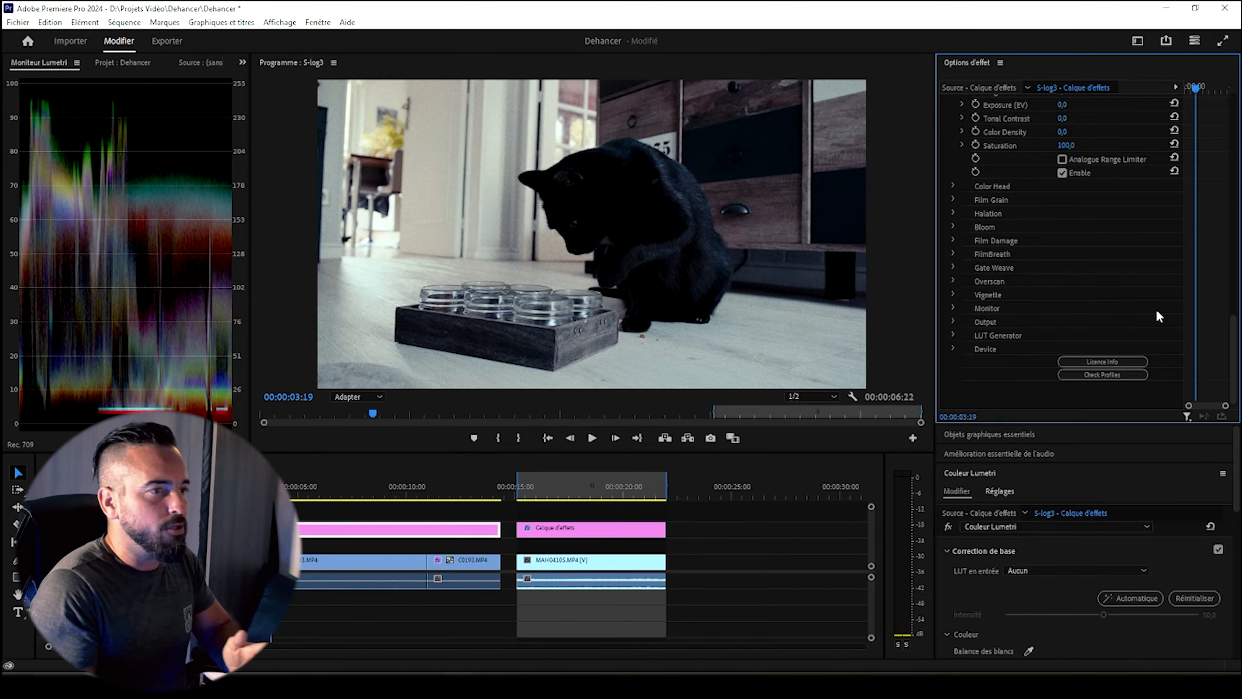
pyautogui.click(956, 185)
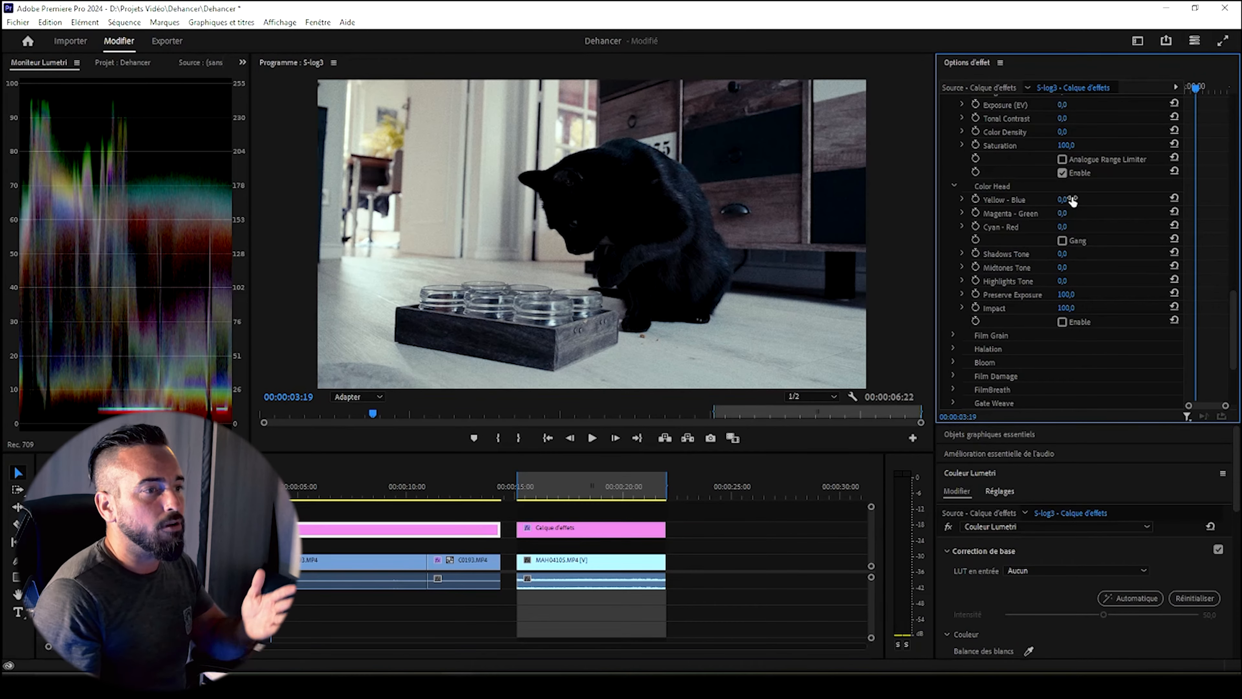
pyautogui.moveTo(1057, 200)
pyautogui.mouseDown()
pyautogui.moveTo(1044, 199)
pyautogui.moveTo(1062, 199)
pyautogui.mouseUp()
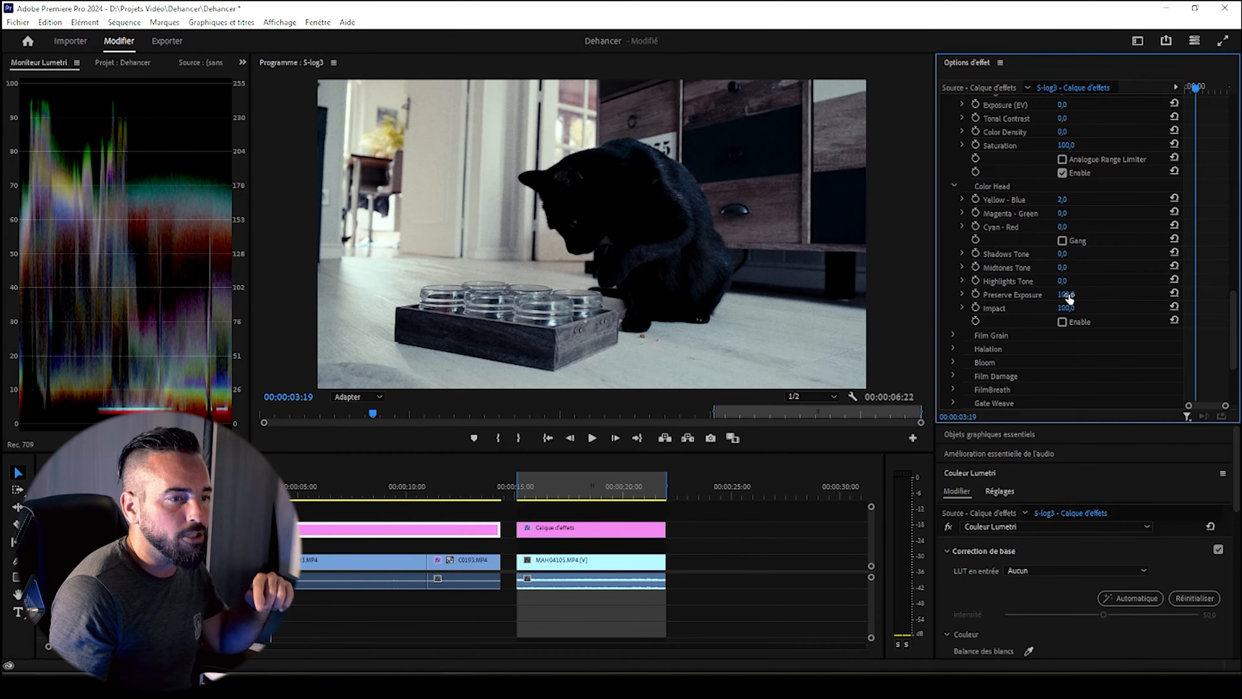
pyautogui.click(1062, 322)
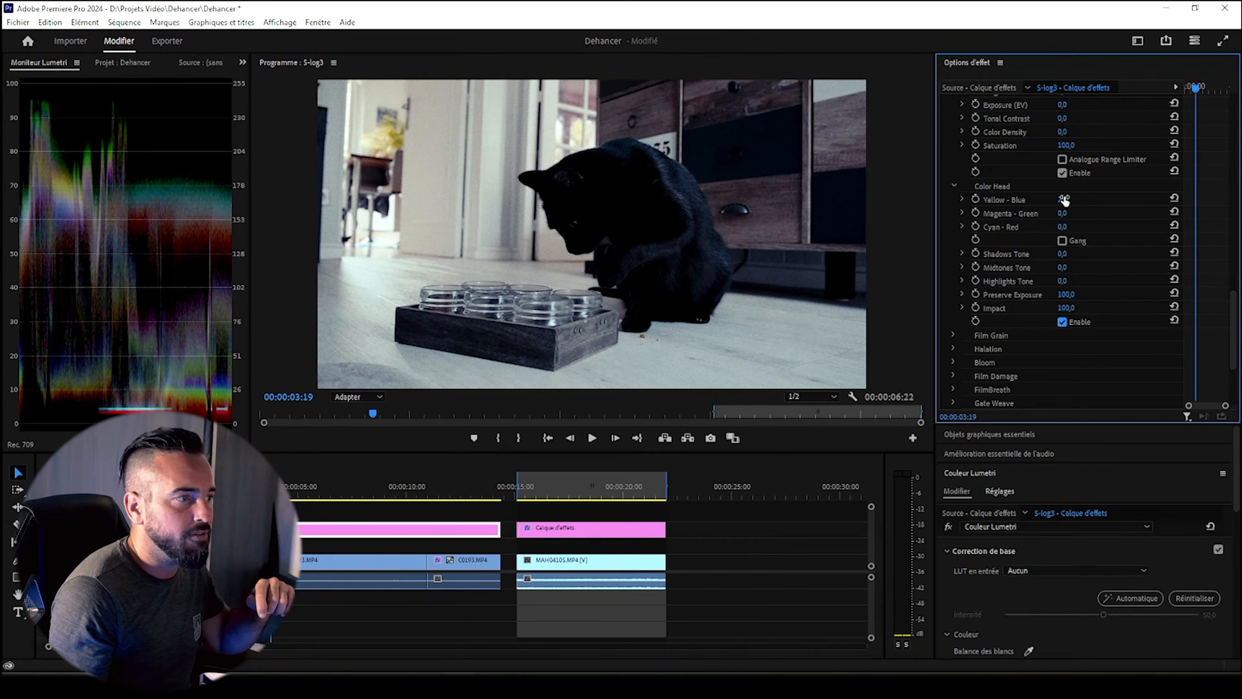
pyautogui.moveTo(1062, 200)
pyautogui.mouseDown()
pyautogui.moveTo(1084, 199)
pyautogui.moveTo(1044, 200)
pyautogui.mouseUp()
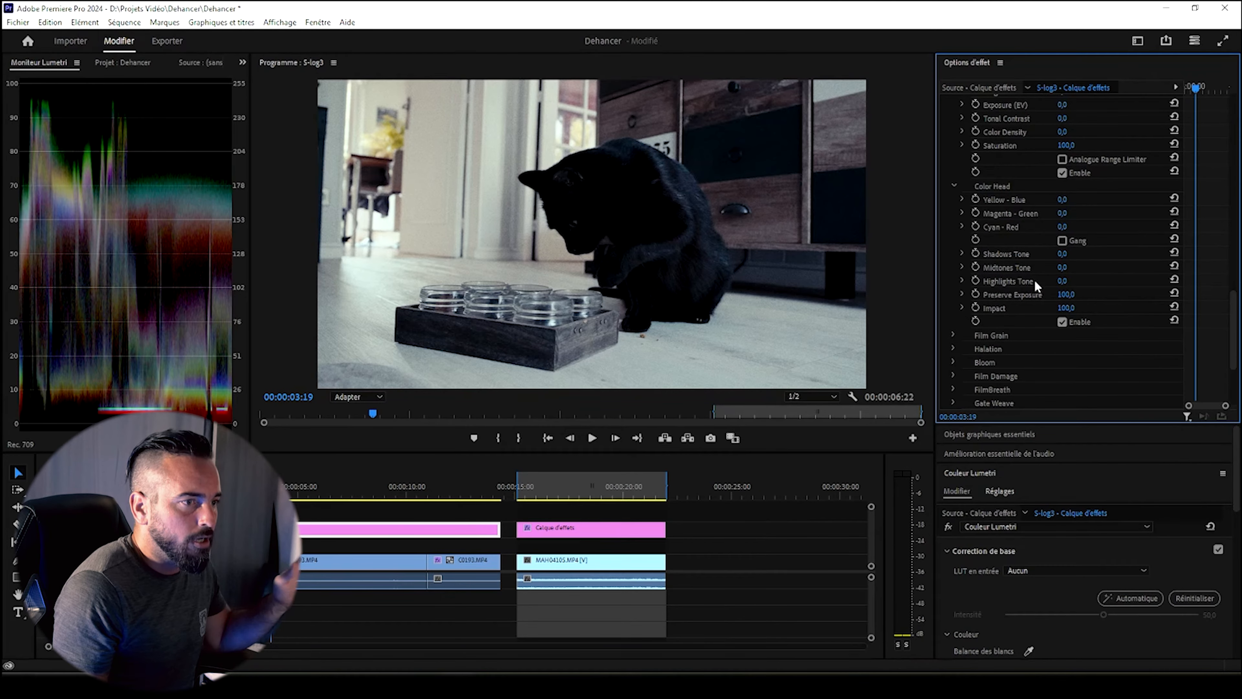
# Step: Expand the Film Grain settings and switch the grain off and back on to compare the image
pyautogui.scroll(-4, 1093, 309)
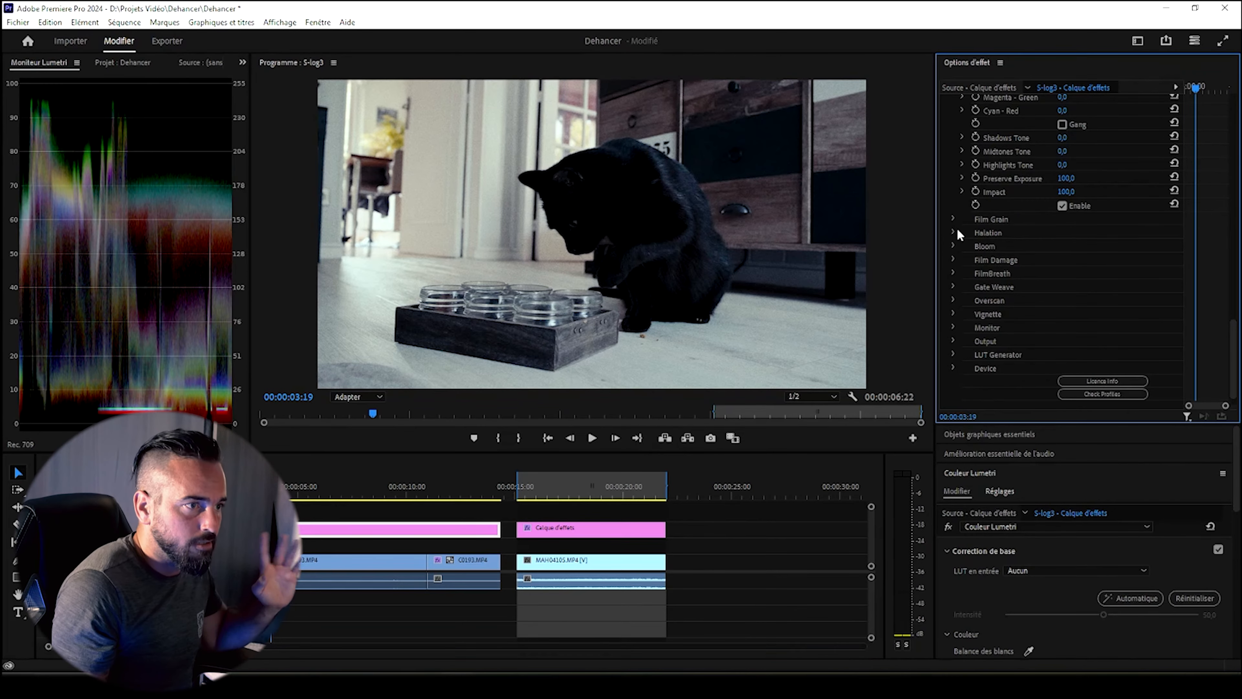
pyautogui.click(952, 219)
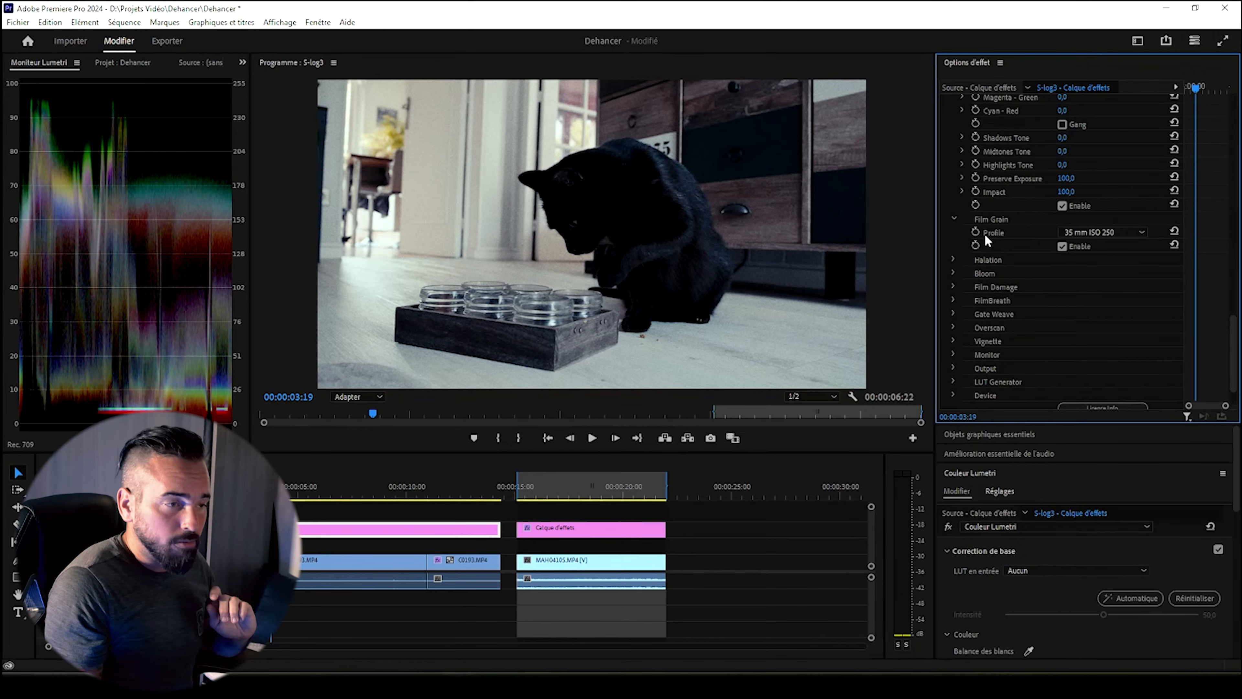
pyautogui.scroll(-2, 1060, 287)
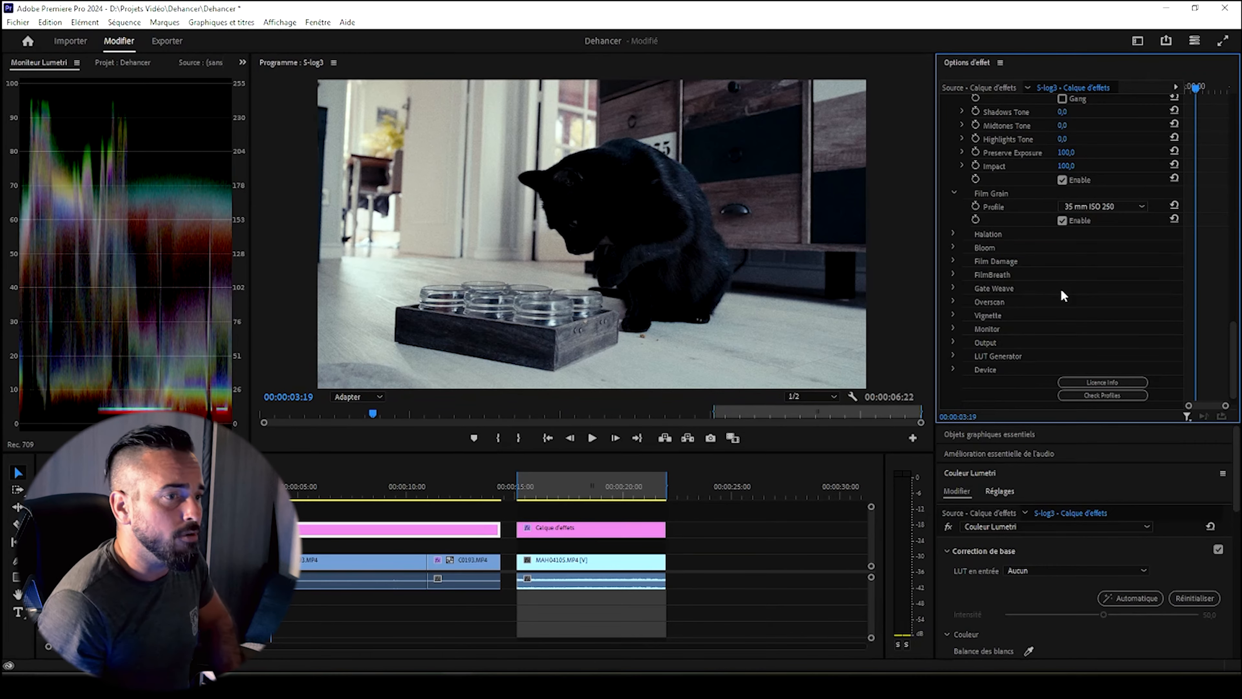
pyautogui.click(1062, 220)
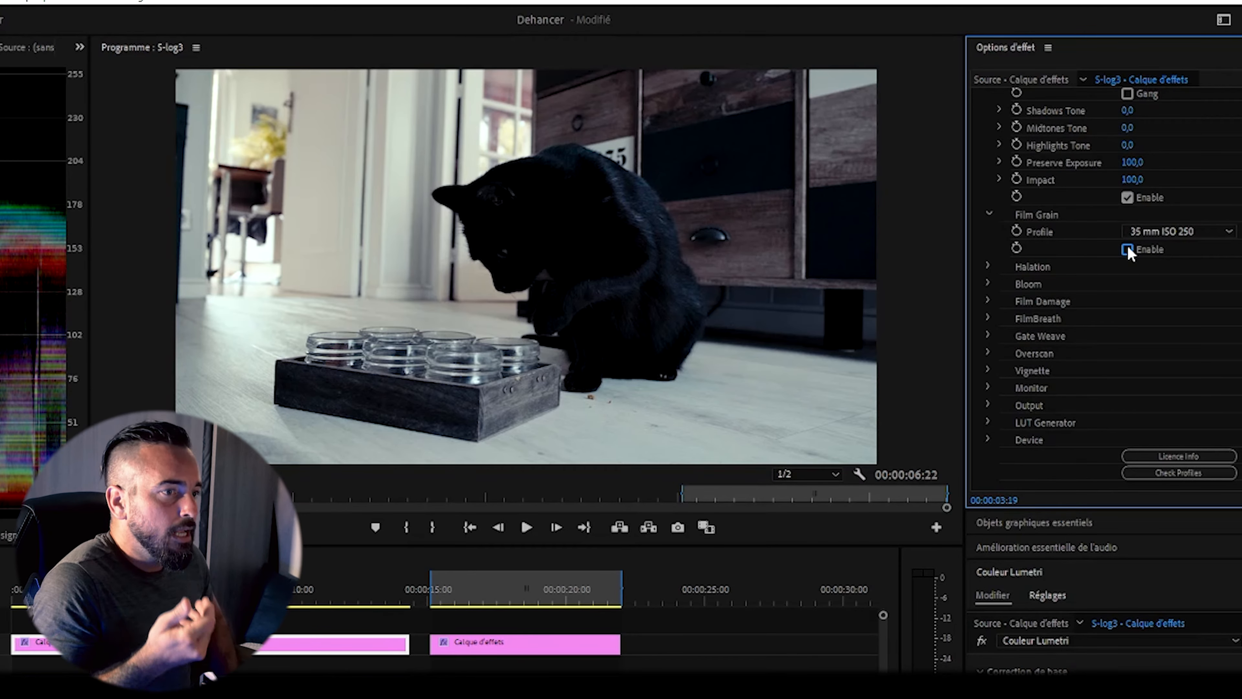
pyautogui.click(1127, 249)
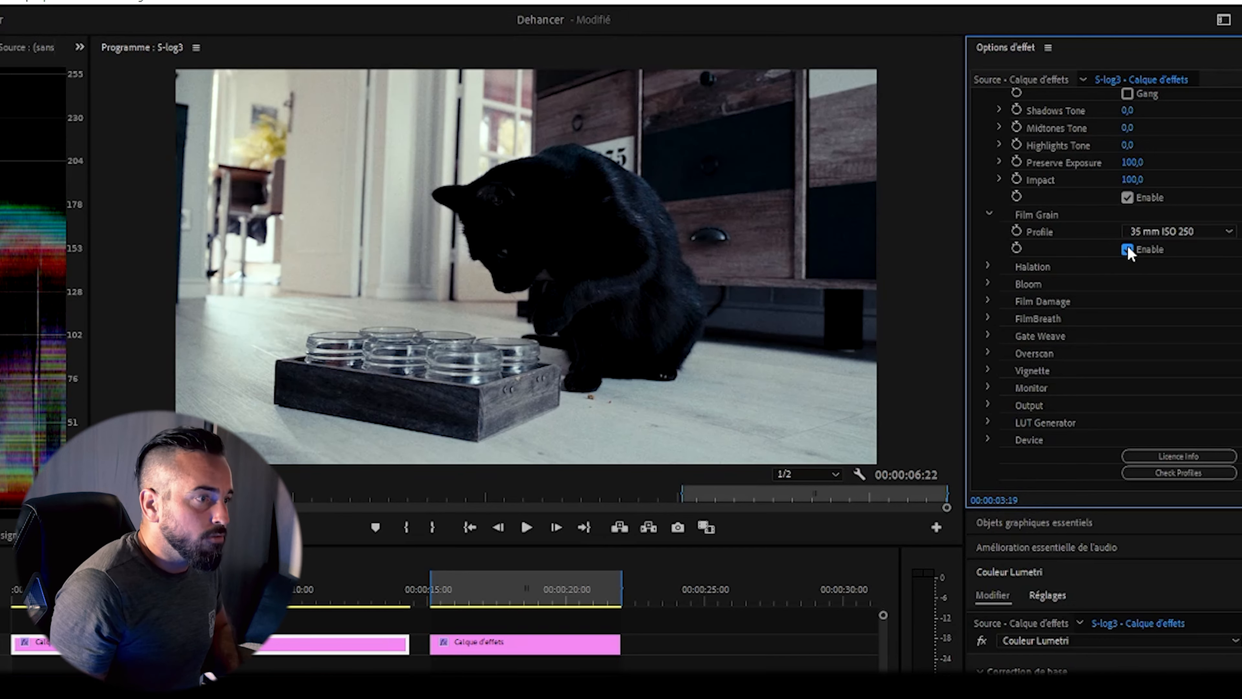
# Step: Try Film Grain profiles such as 65 mm ISO 250 and 65 mm ISO 50, and settle on 35 mm ISO 500
pyautogui.click(1192, 235)
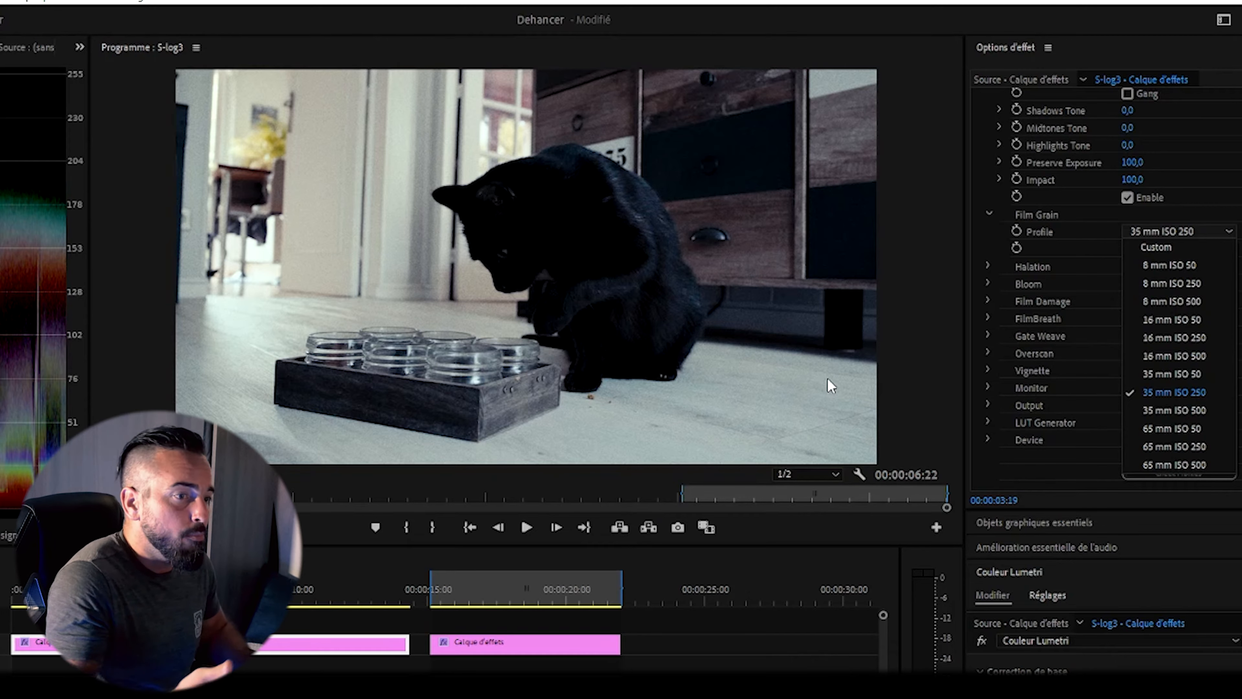
pyautogui.click(1172, 446)
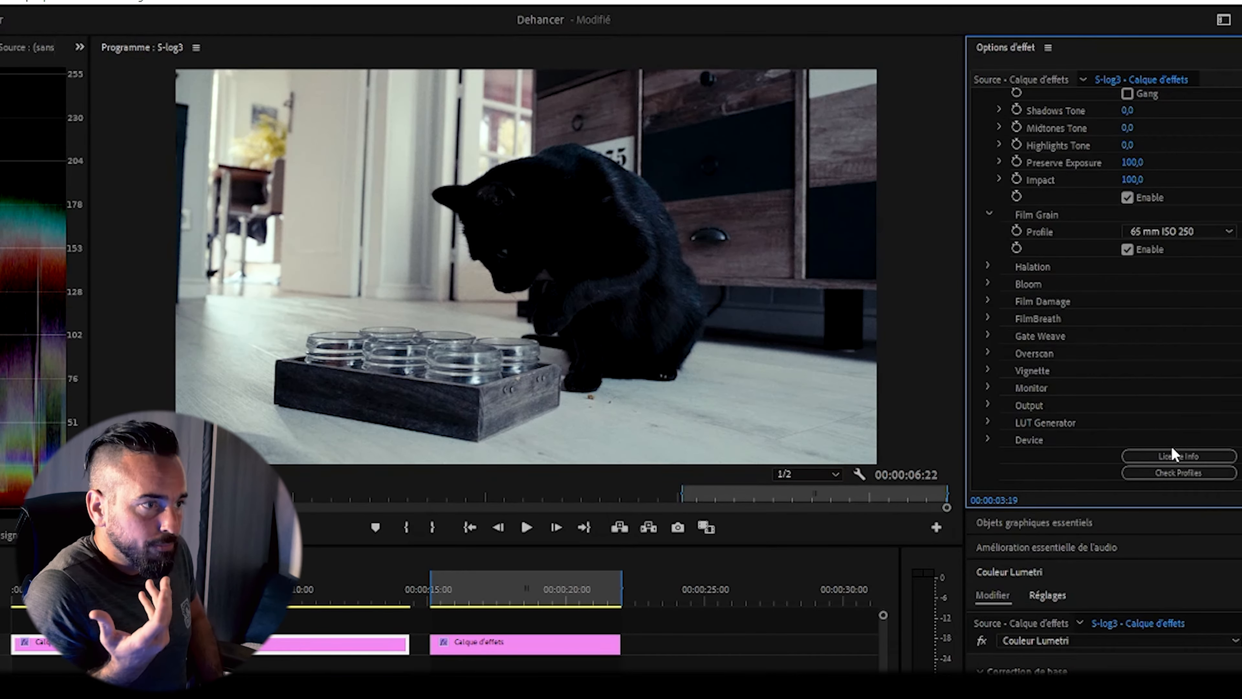
pyautogui.click(1200, 232)
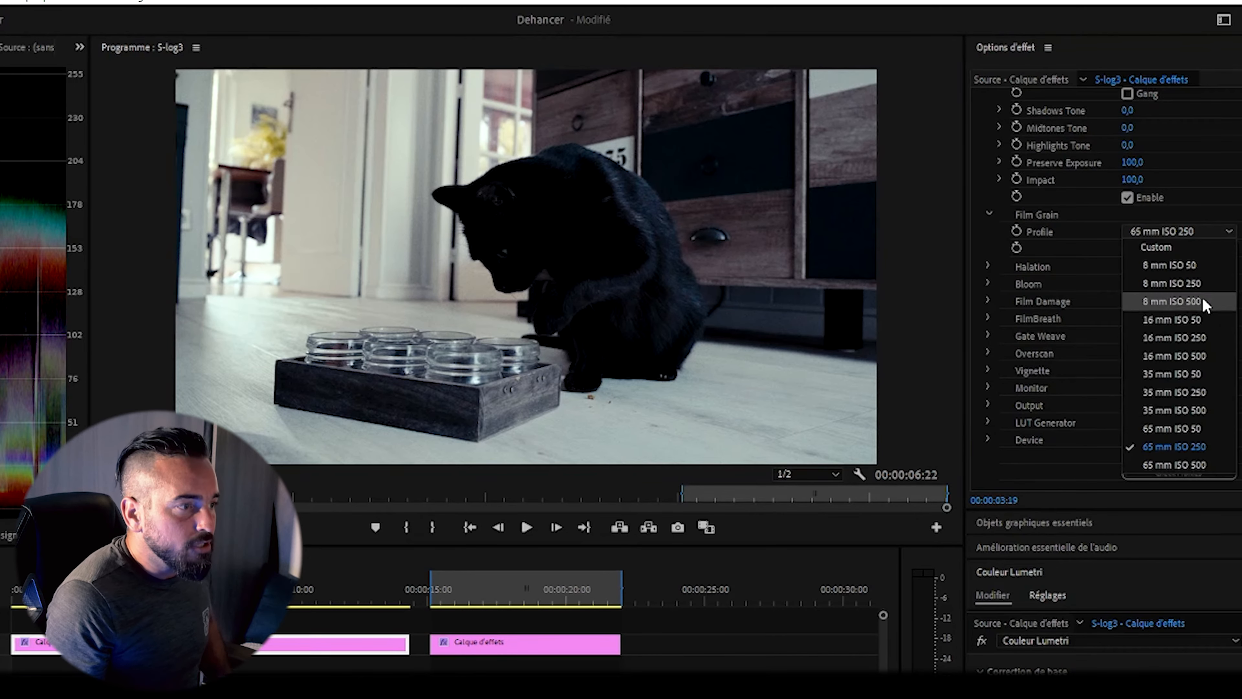
pyautogui.click(1199, 429)
pyautogui.click(1181, 231)
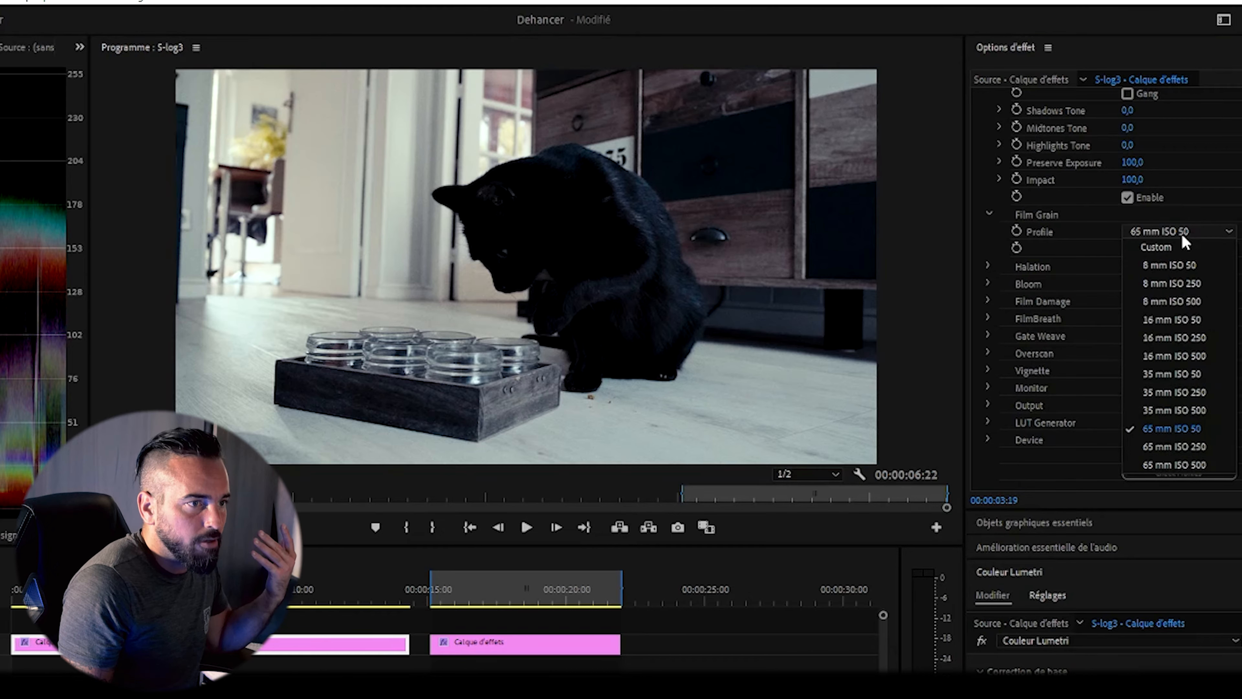
pyautogui.click(1203, 464)
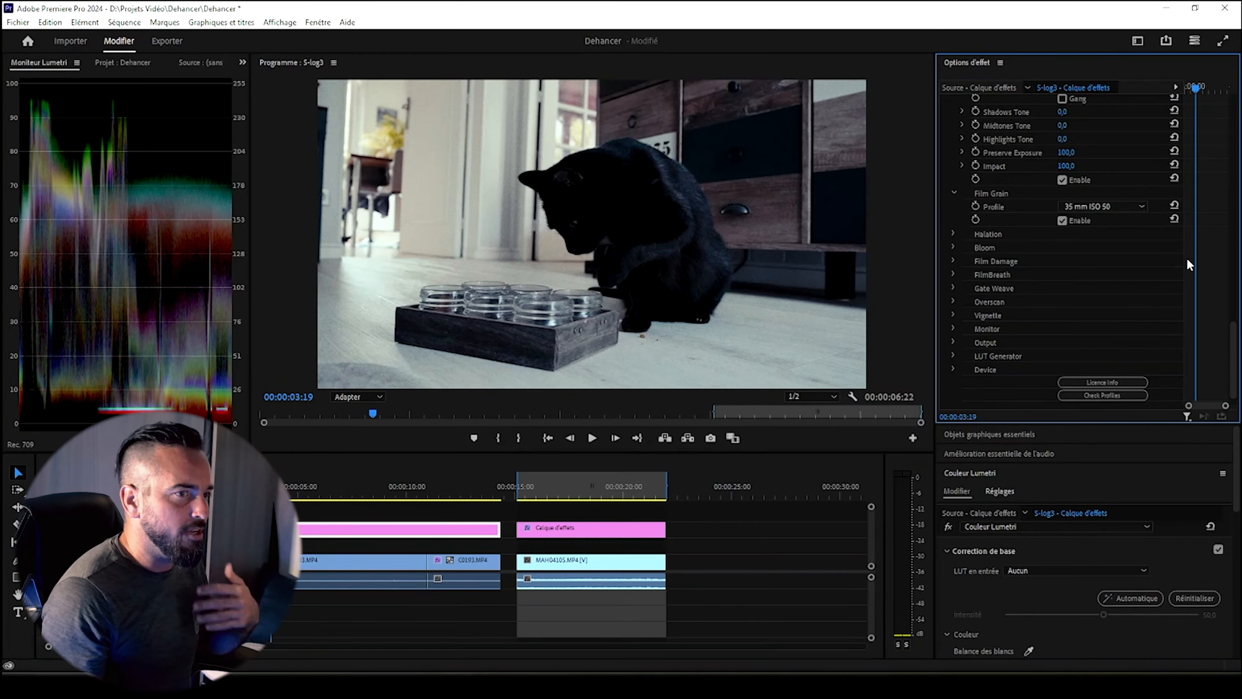
pyautogui.click(1098, 205)
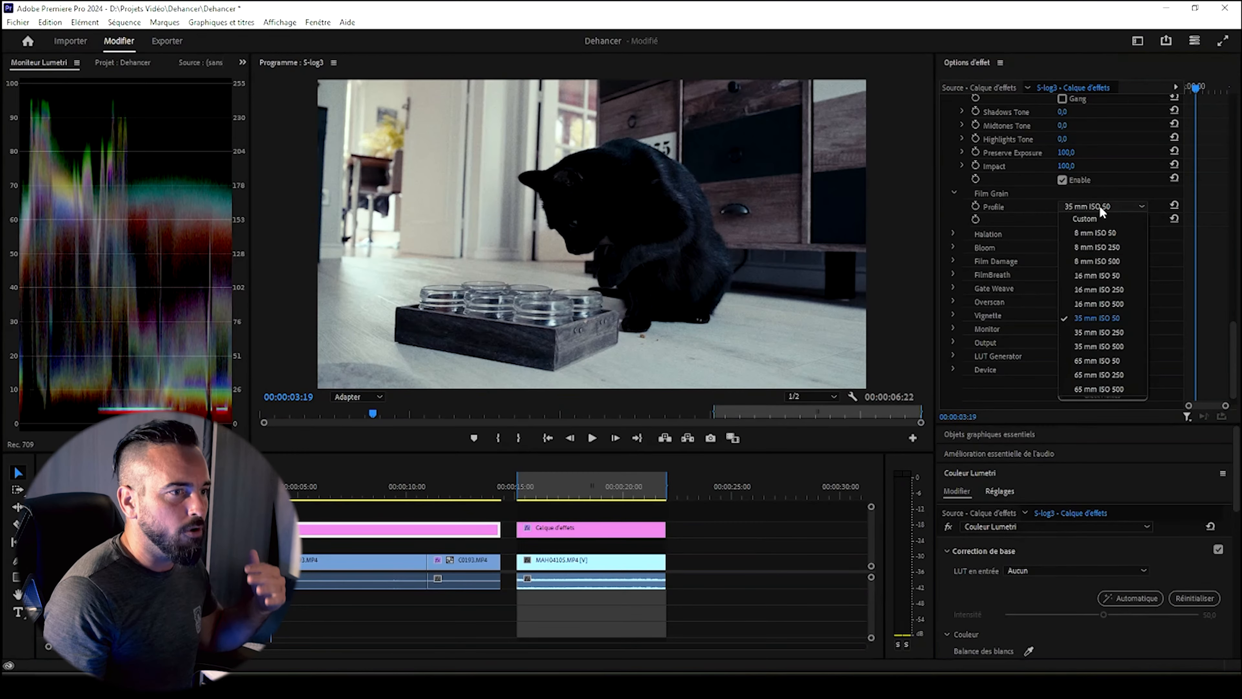
pyautogui.click(1073, 300)
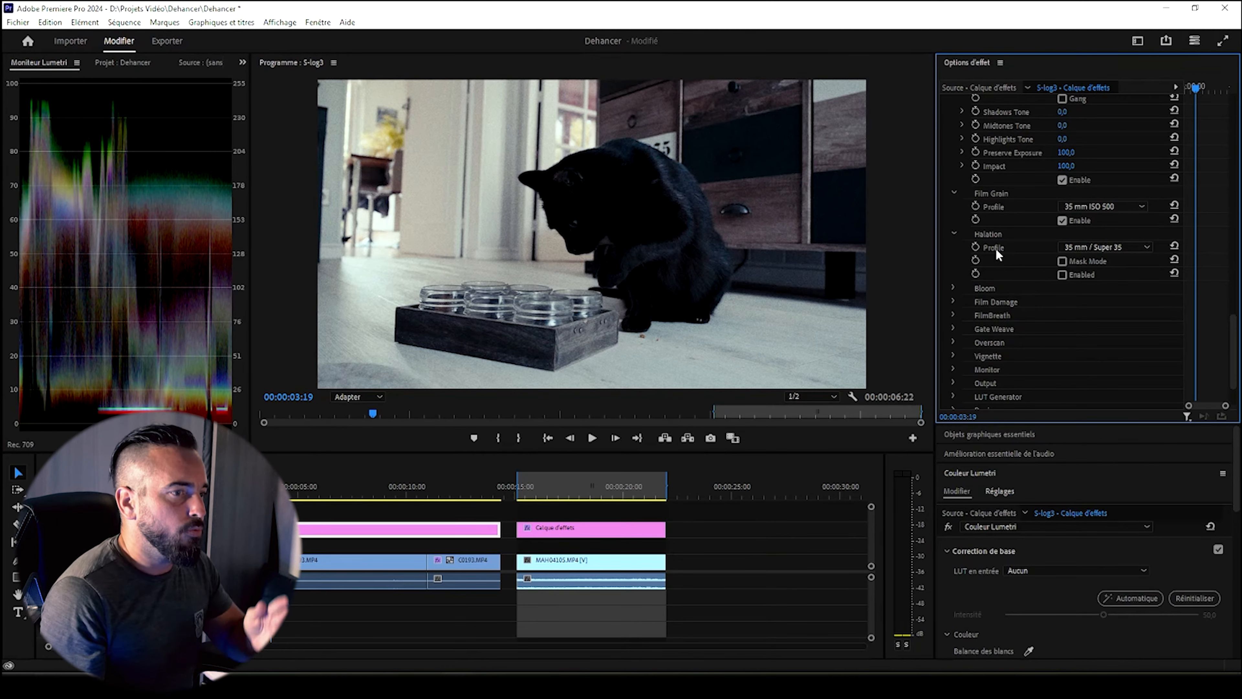
# Step: Expand the Bloom, Film Damage, FilmBreath and Gate Weave settings, and enable Halation and Bloom with their 35 mm / Super 35 profiles
pyautogui.click(953, 289)
pyautogui.click(953, 341)
pyautogui.scroll(-1, 957, 341)
pyautogui.click(953, 358)
pyautogui.scroll(-1, 953, 358)
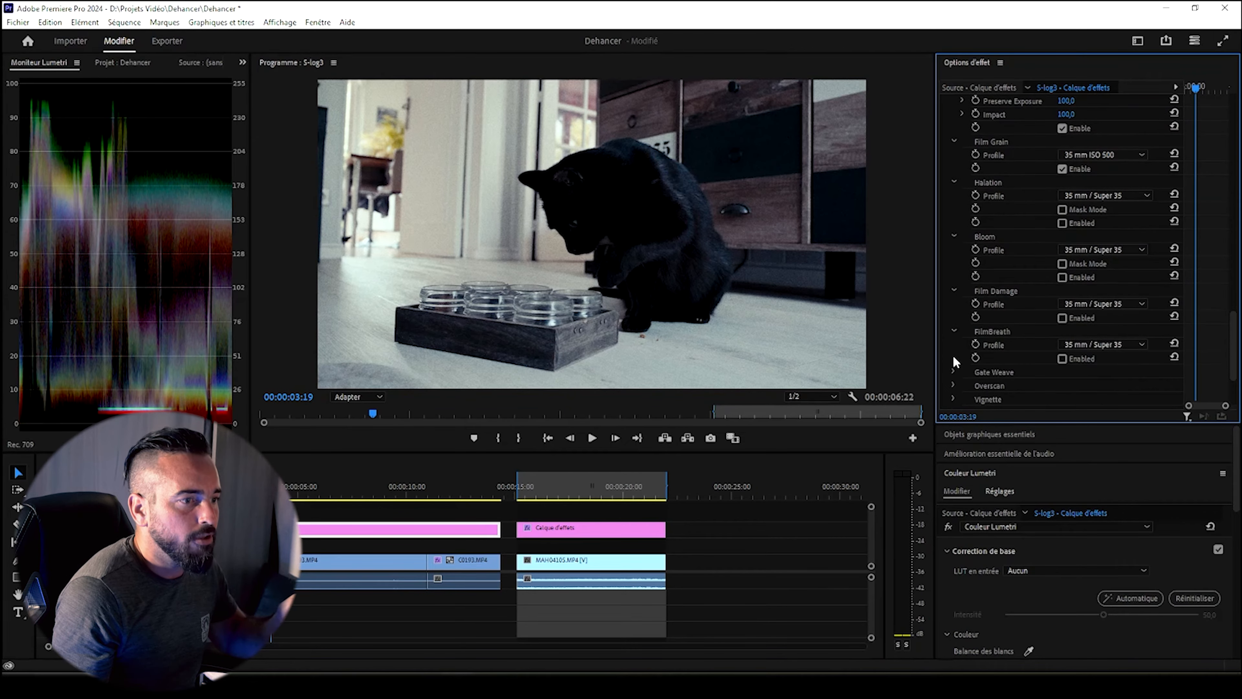
pyautogui.click(954, 372)
pyautogui.scroll(-1, 956, 367)
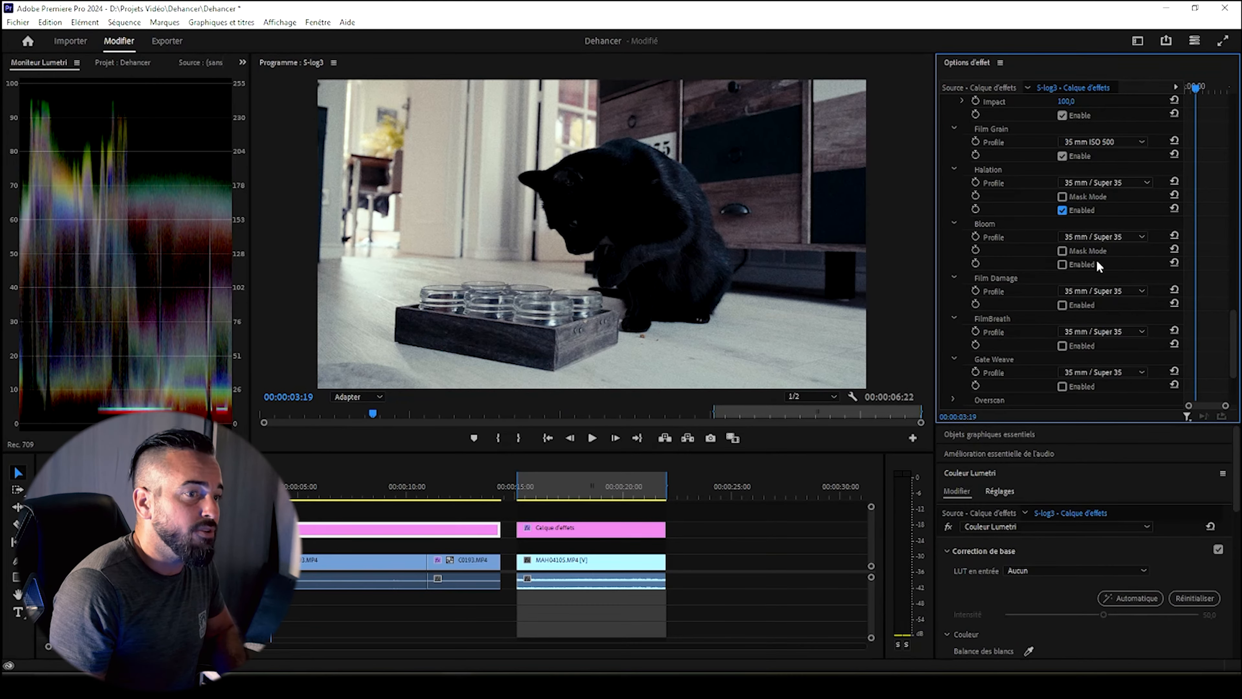
pyautogui.click(1062, 265)
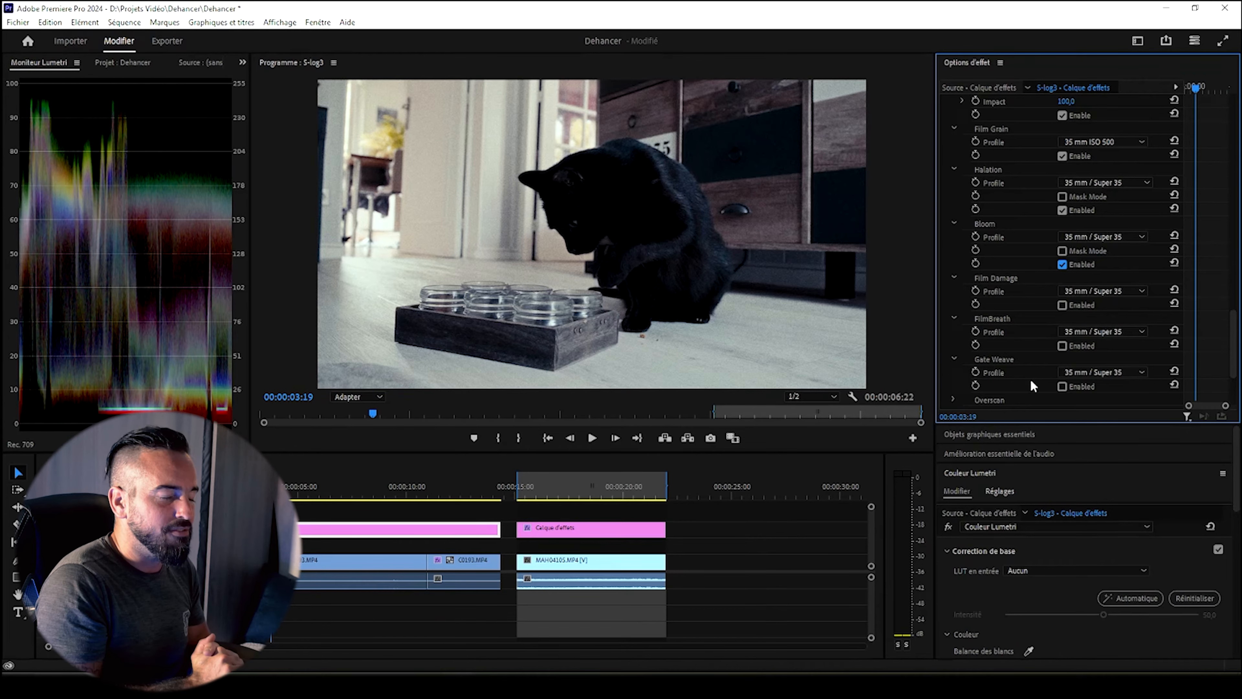
# Step: Try Overscan with the Super 8mm 1.33:1 and Ultra Panavision 65mm 2.76:1 gate types, and switch Overscan off
pyautogui.scroll(-1, 1032, 385)
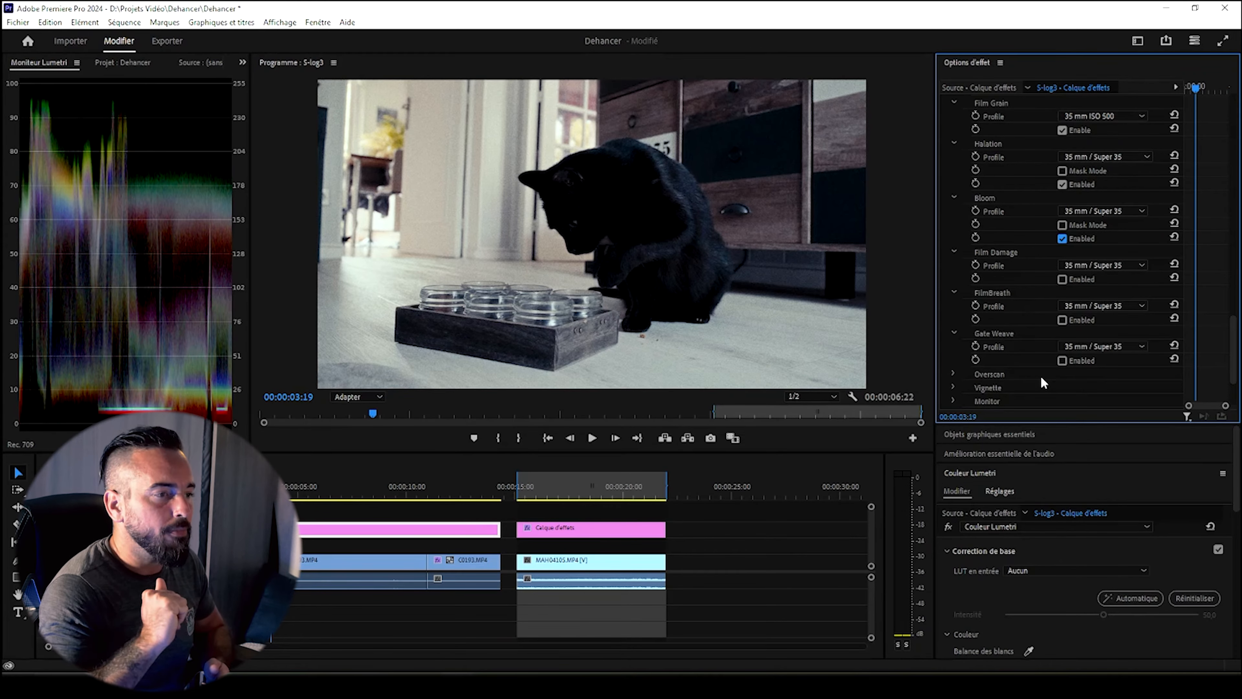
pyautogui.scroll(-3, 1043, 382)
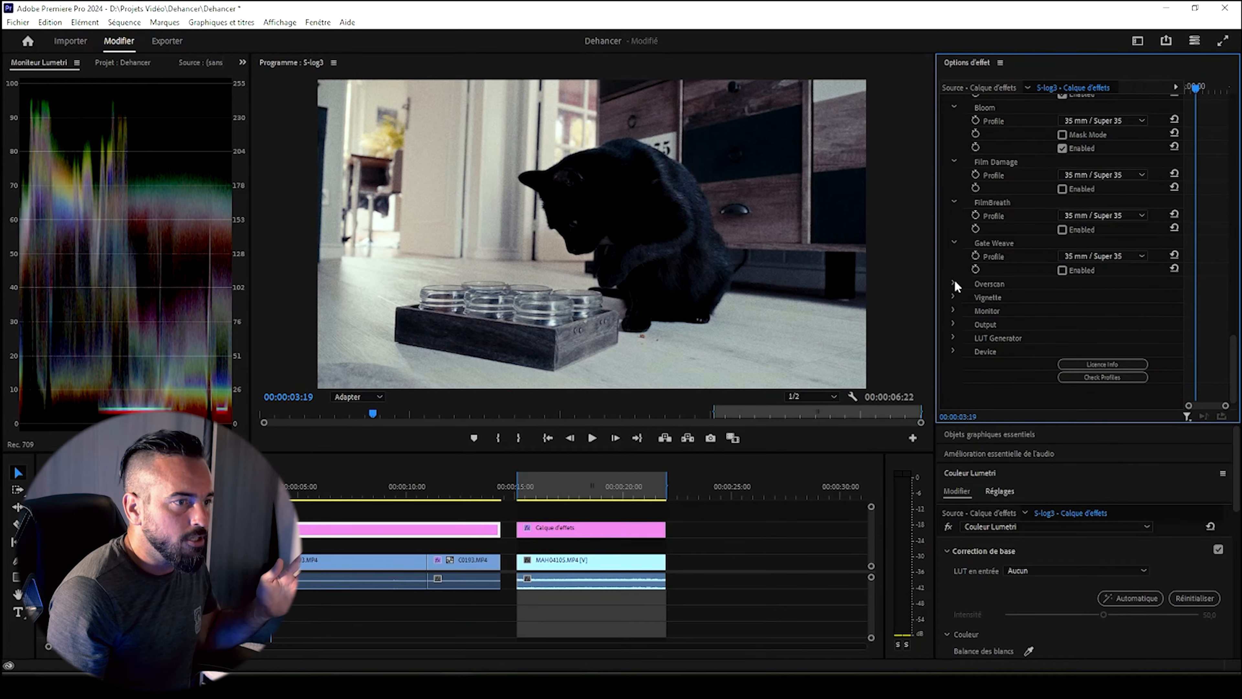
pyautogui.click(954, 279)
pyautogui.scroll(-1, 1007, 299)
pyautogui.scroll(-2, 1008, 298)
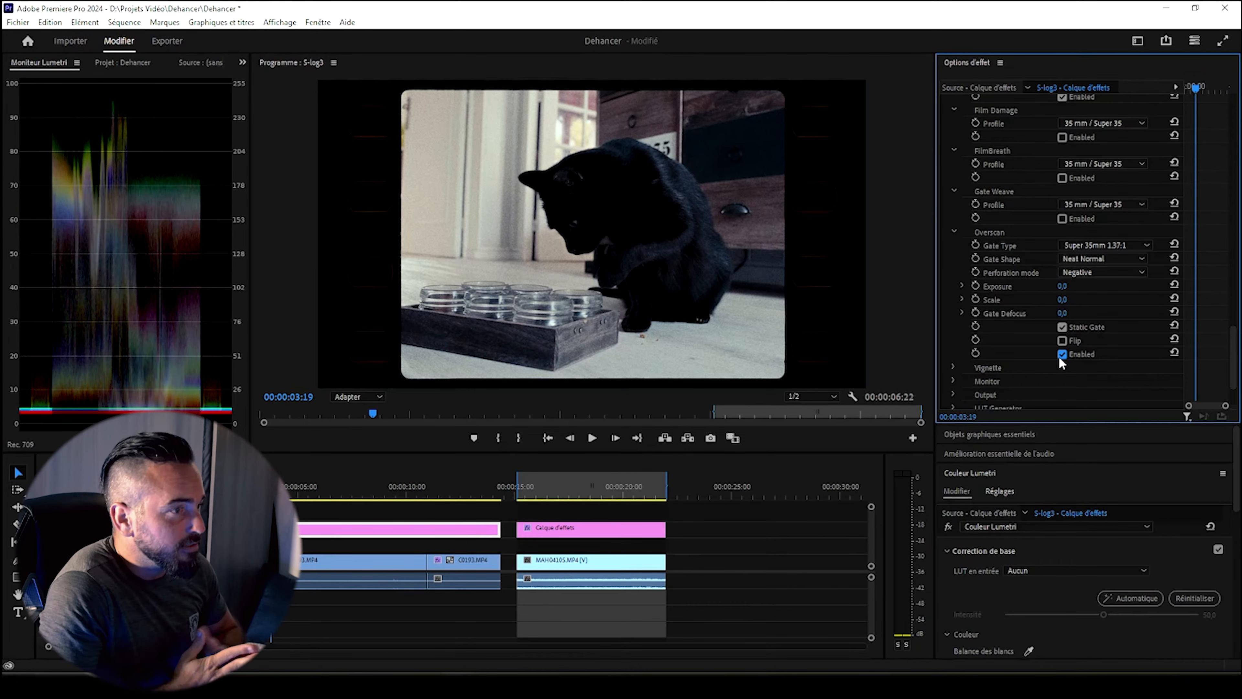
pyautogui.click(1126, 243)
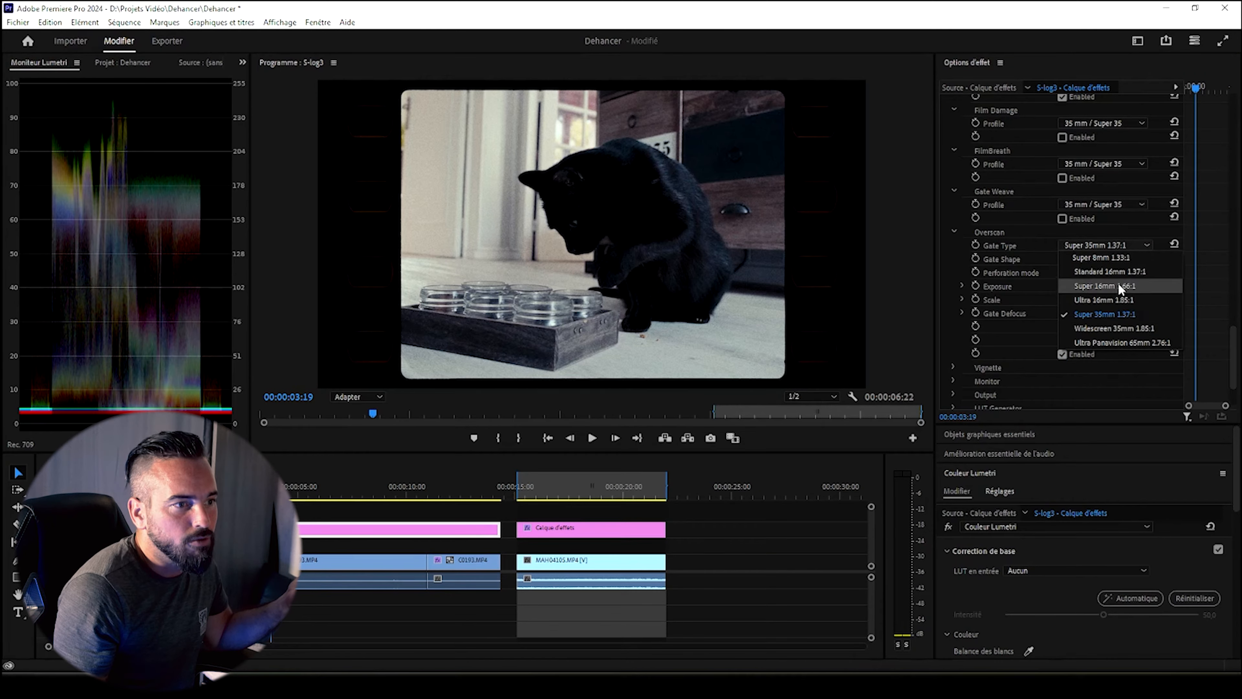
pyautogui.click(1107, 259)
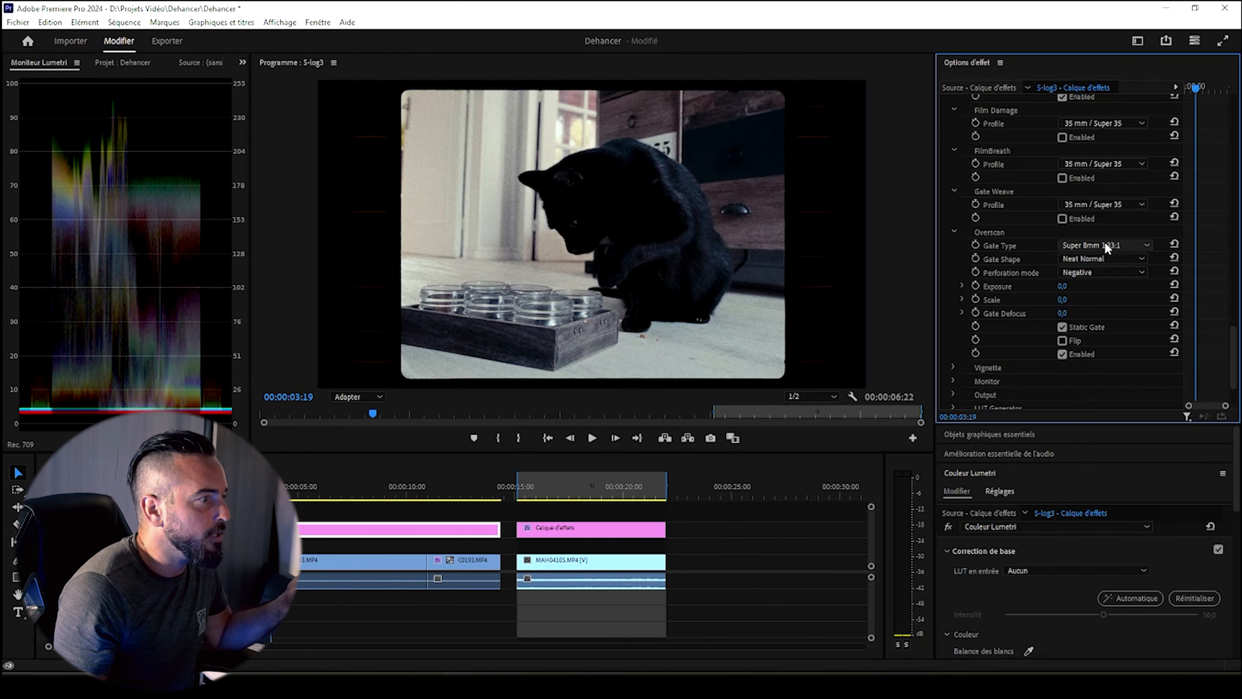
pyautogui.click(1108, 246)
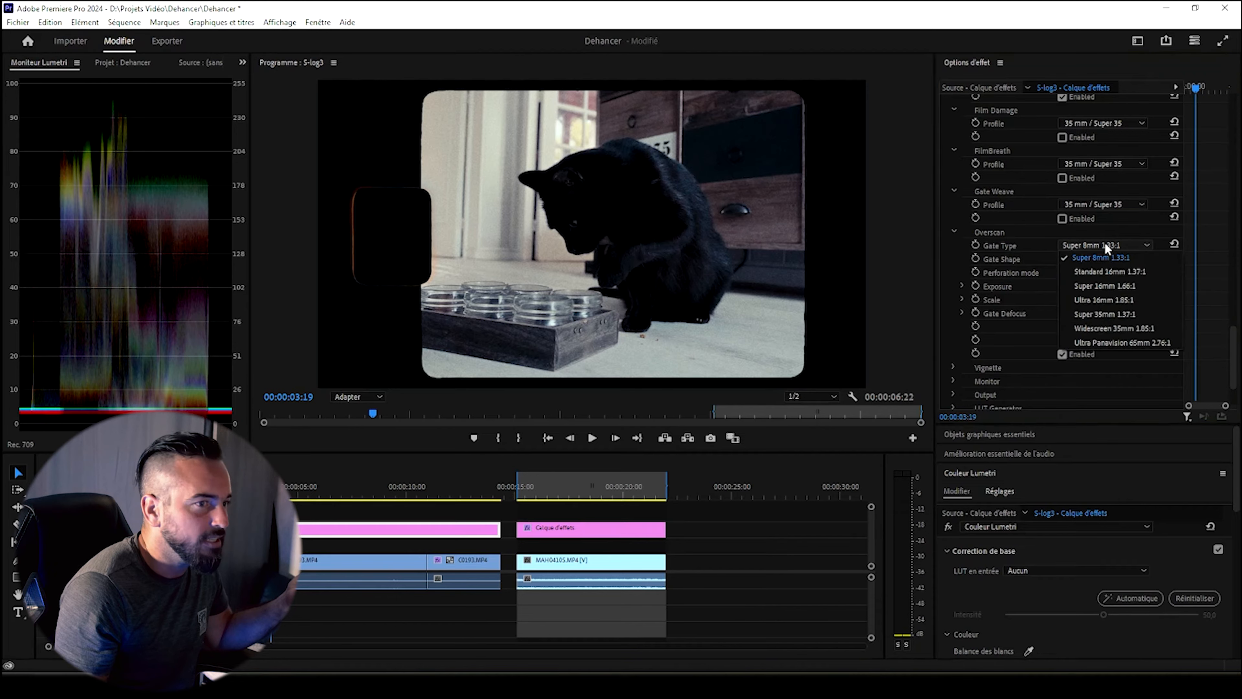
pyautogui.click(1109, 341)
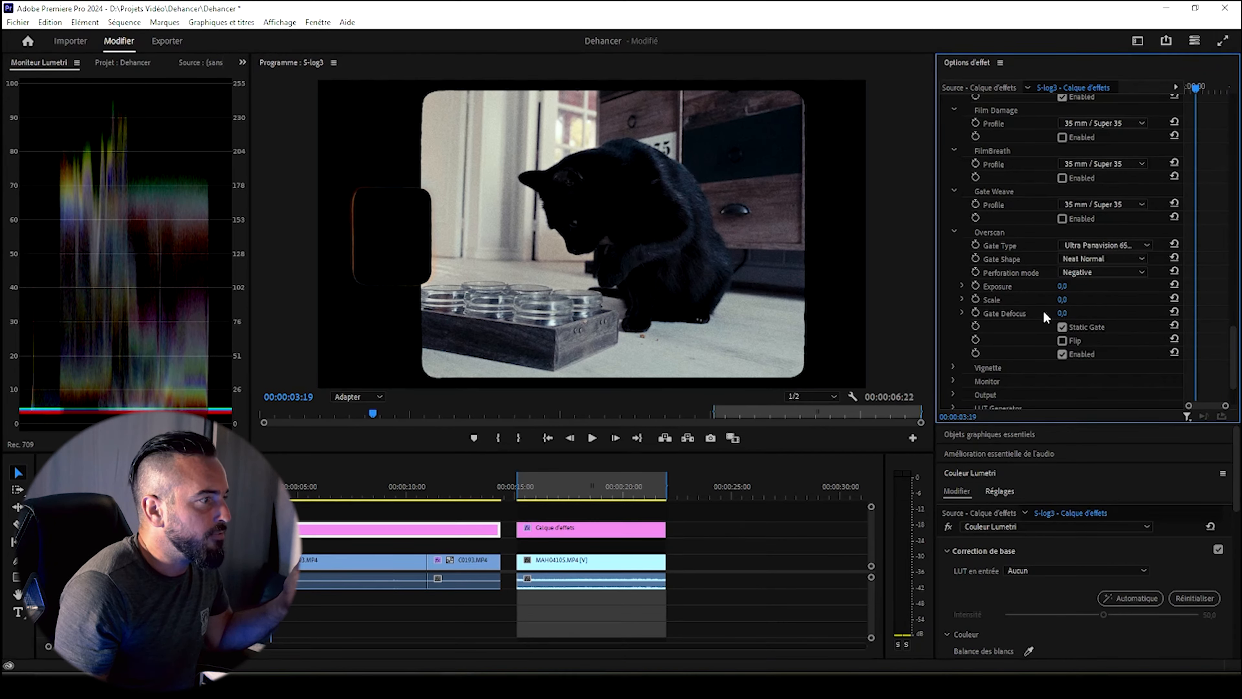
pyautogui.click(1088, 242)
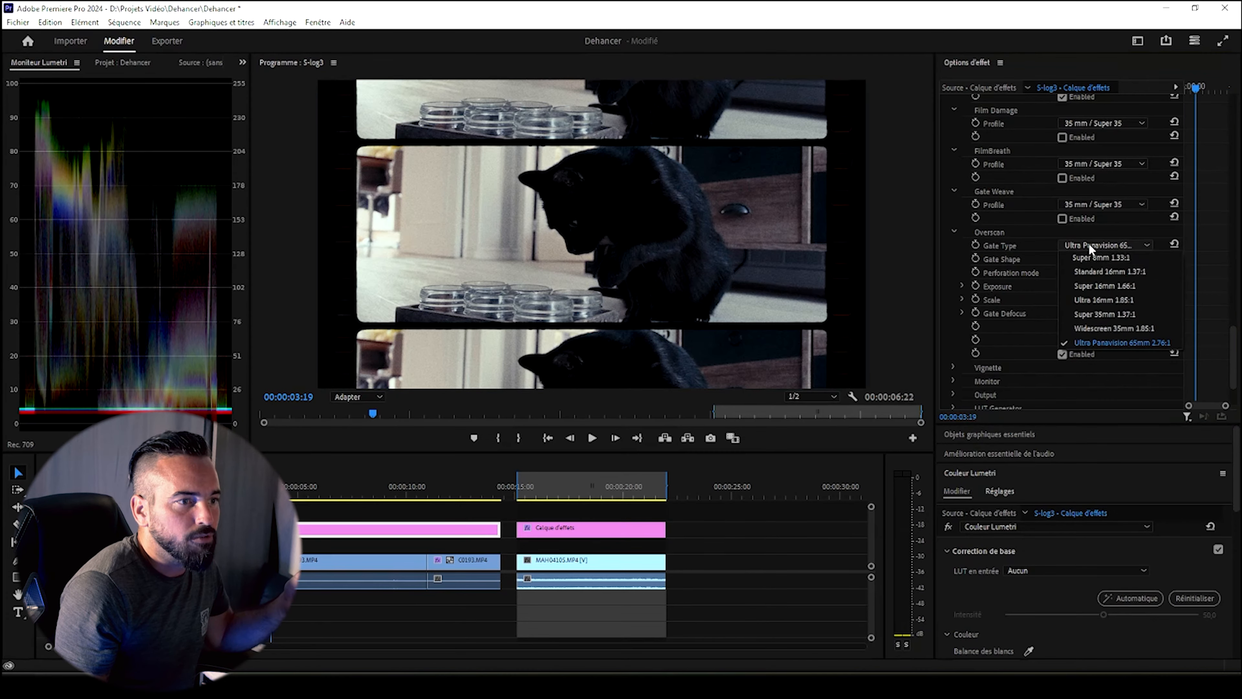
pyautogui.click(1064, 352)
pyautogui.scroll(-3, 1055, 366)
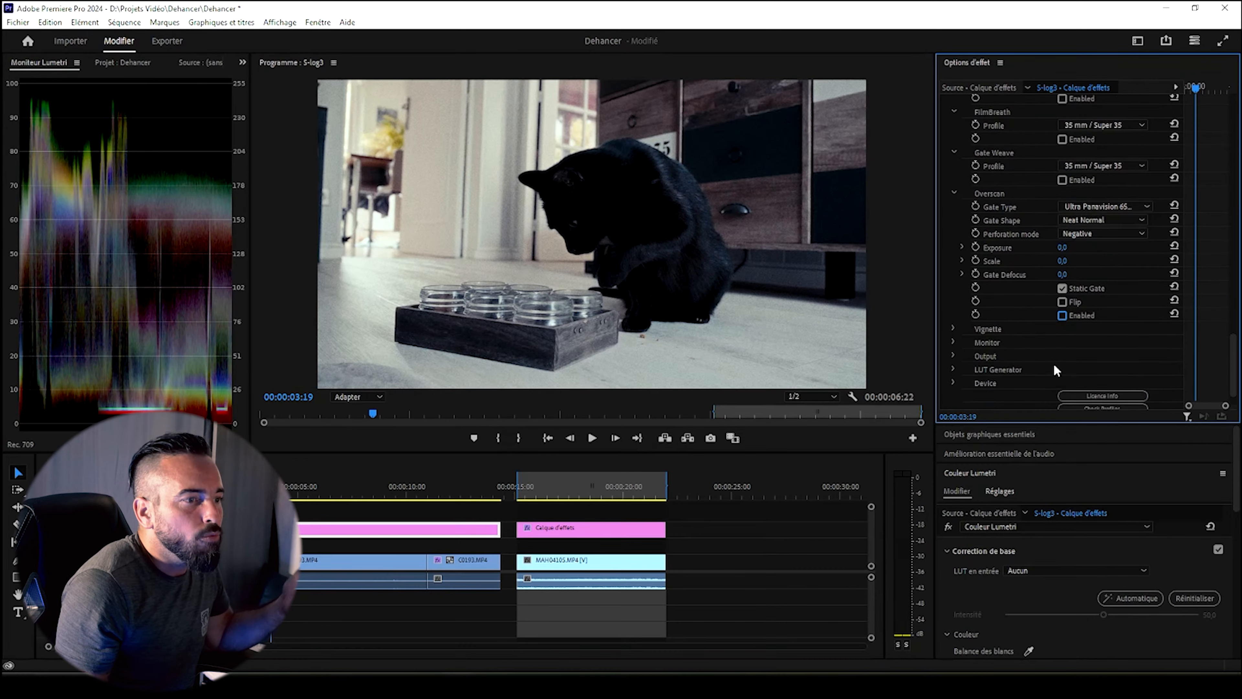
# Step: Enable the vignette with an exposure of -0.3 and reduce its feather to 0 to reveal the edge
pyautogui.click(953, 316)
pyautogui.scroll(-3, 1053, 341)
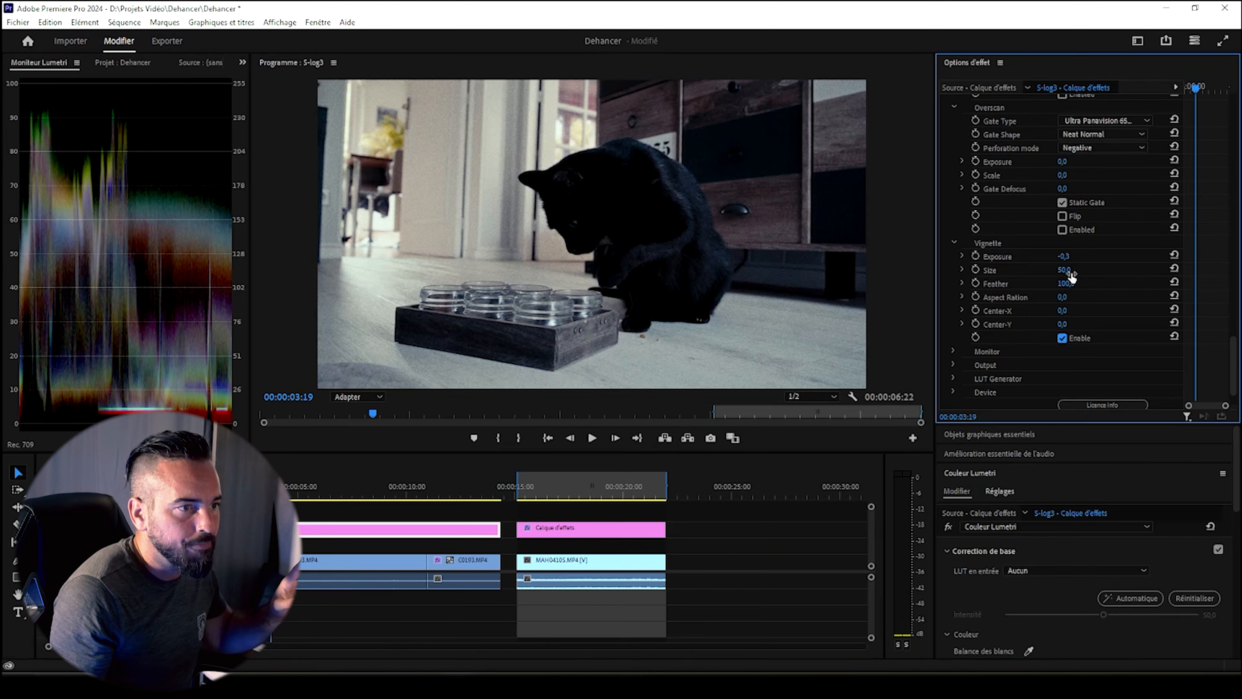
pyautogui.moveTo(1067, 284); pyautogui.dragTo(1018, 284)
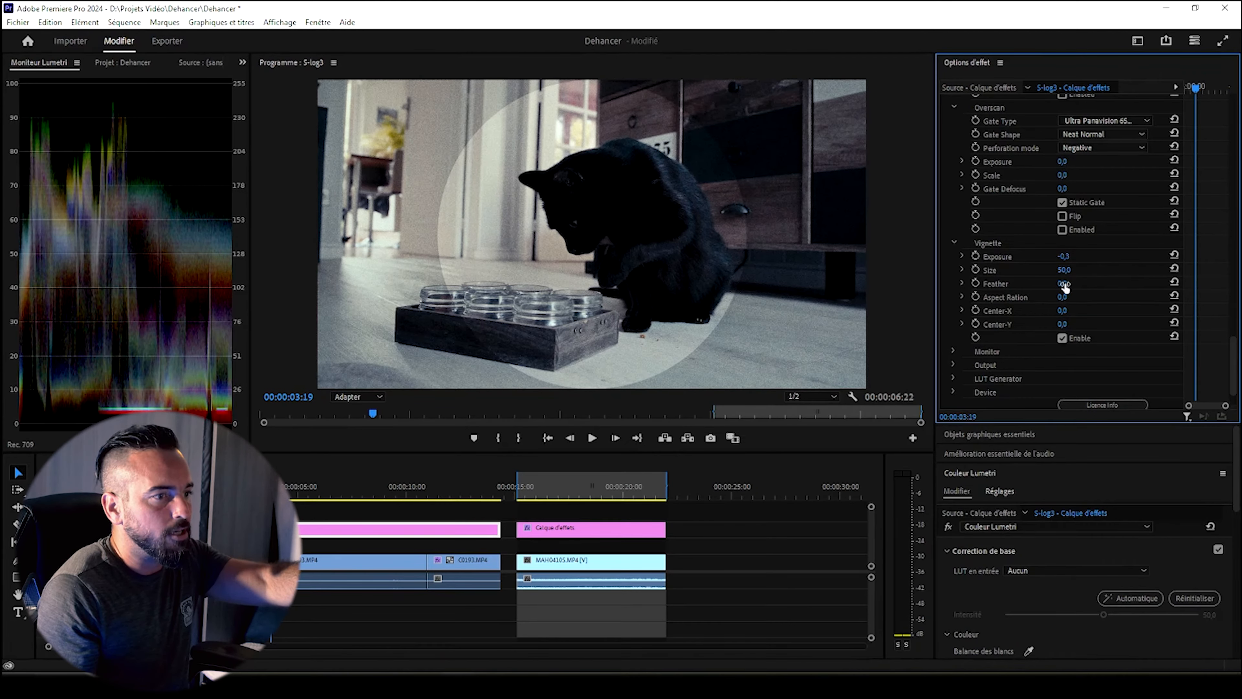
# Step: Restore the vignette's feather to 100 and settle its exposure at -0.3
pyautogui.moveTo(1067, 296); pyautogui.dragTo(1027, 297)
pyautogui.hotkey('ctrl', 'z')
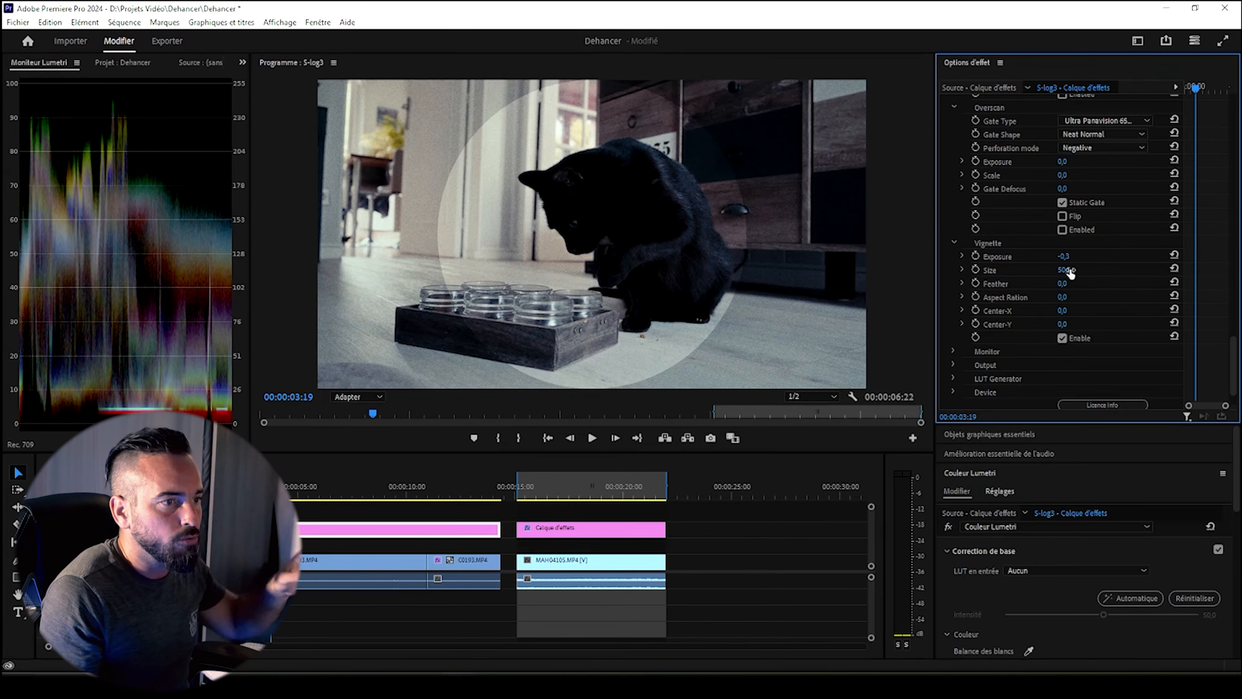
pyautogui.moveTo(1066, 280); pyautogui.dragTo(1075, 279)
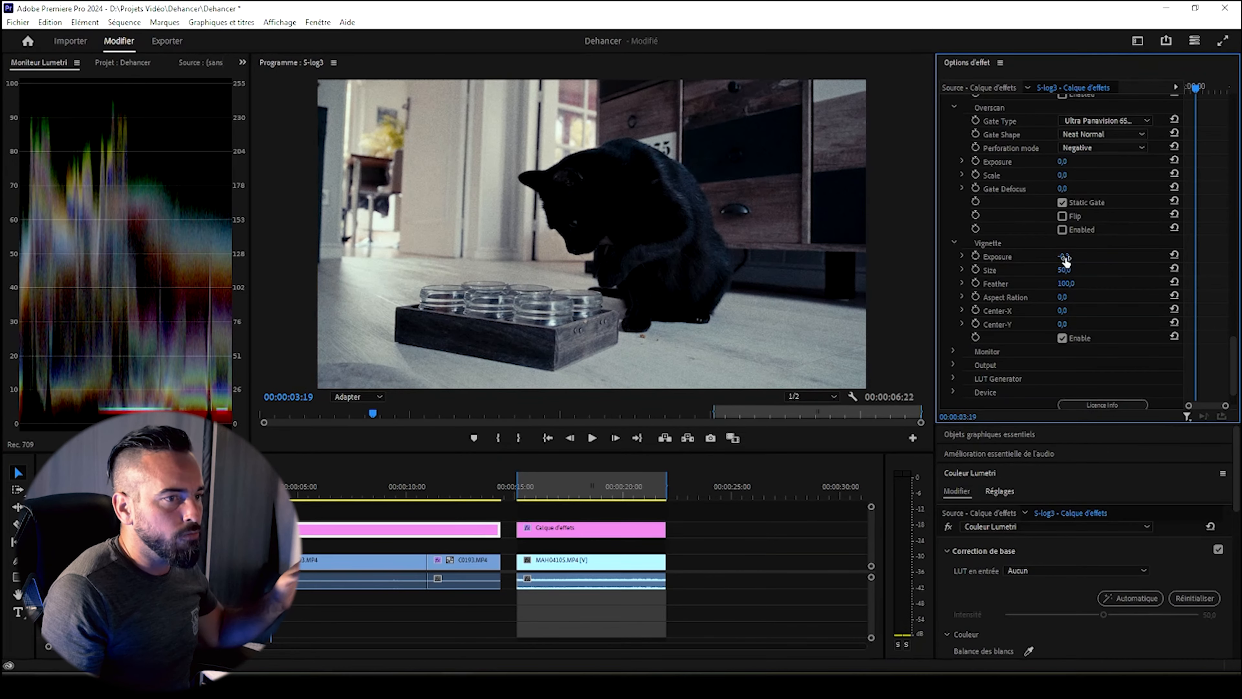
pyautogui.moveTo(1064, 256)
pyautogui.mouseDown()
pyautogui.moveTo(1015, 255)
pyautogui.moveTo(1058, 255)
pyautogui.mouseUp()
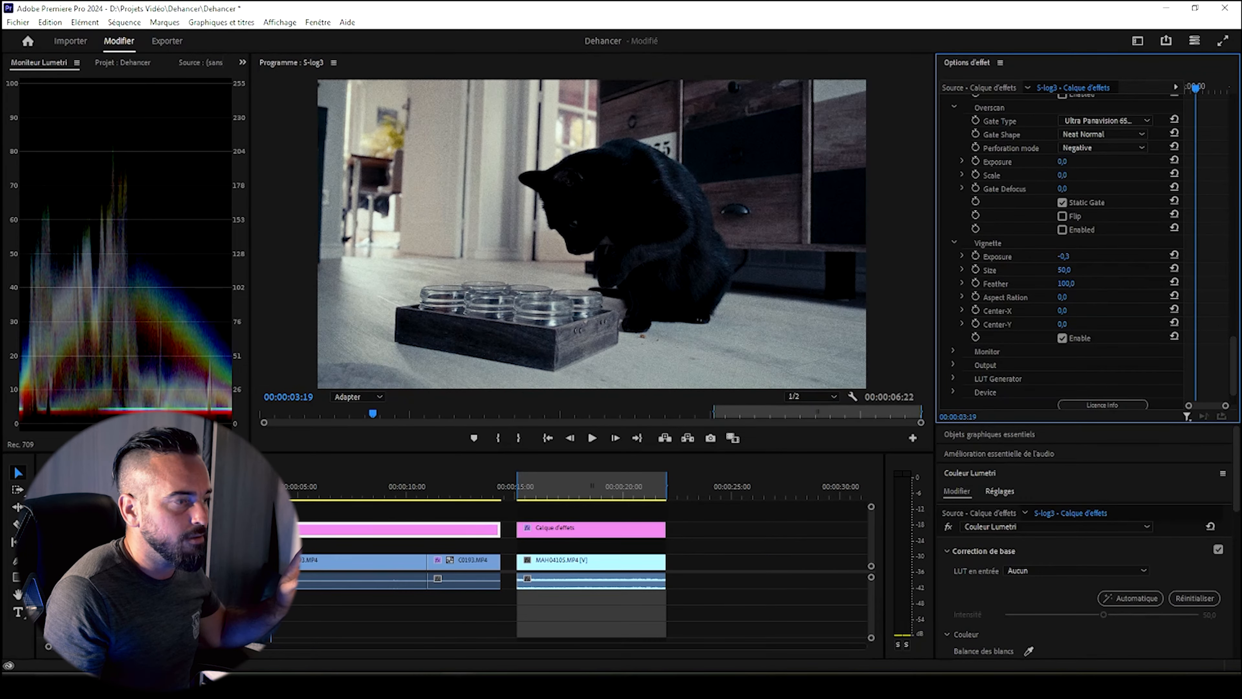
# Step: Expand the Monitor, Output and LUT Generator settings of the Dehancer effect to review their options
pyautogui.scroll(-2, 958, 320)
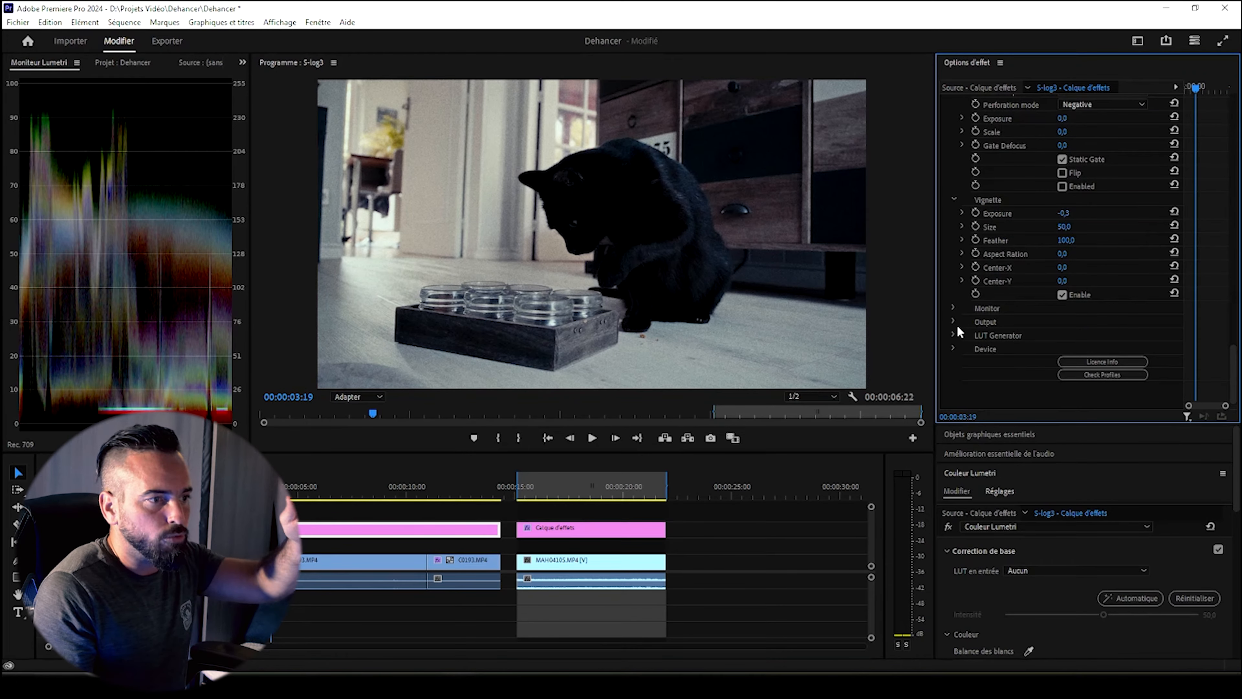
pyautogui.click(953, 308)
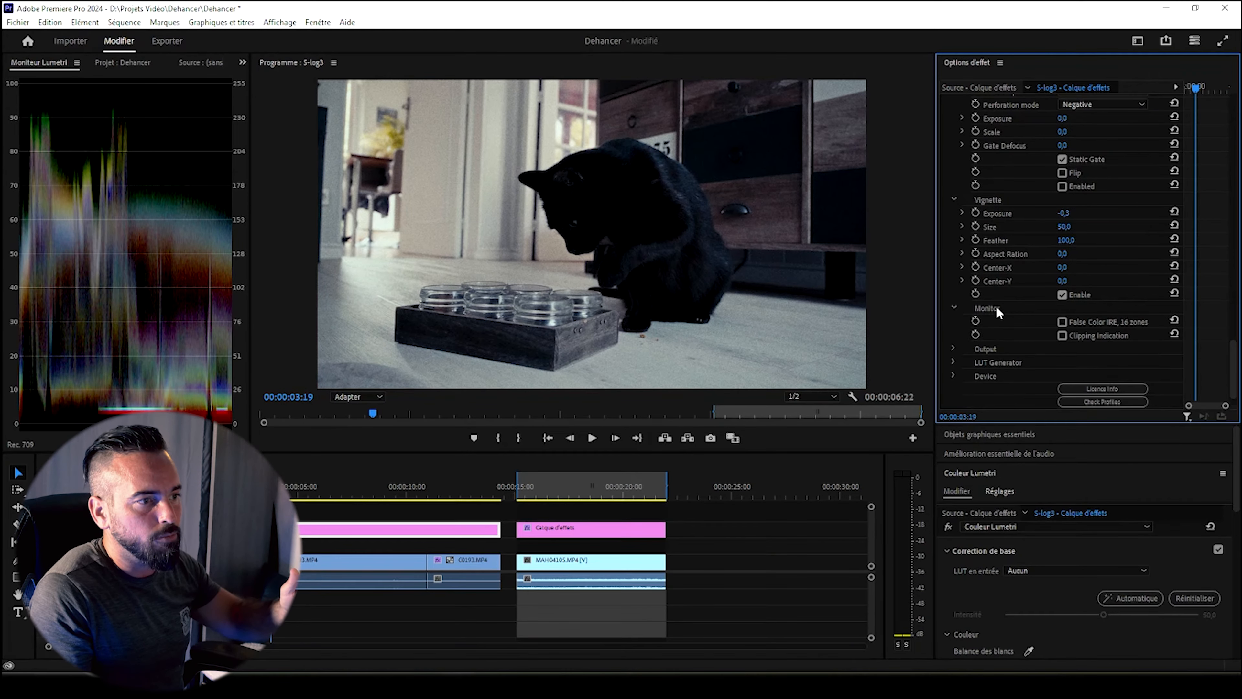
pyautogui.click(956, 309)
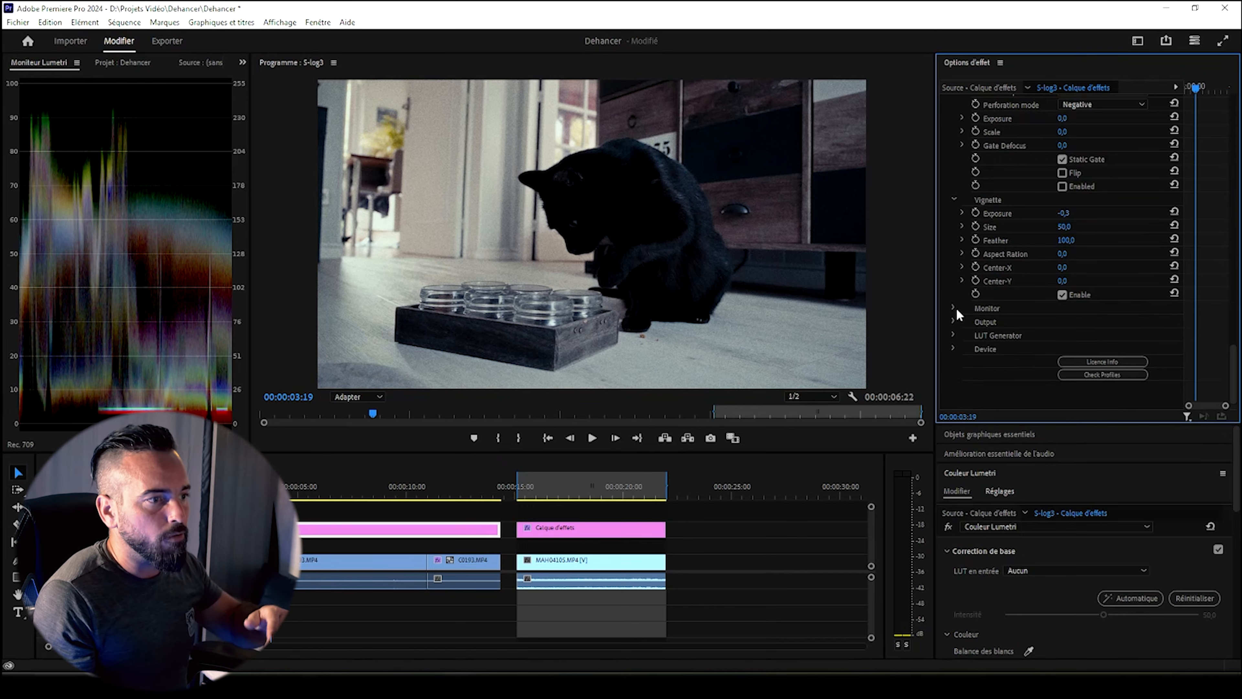
pyautogui.click(956, 308)
pyautogui.click(1062, 321)
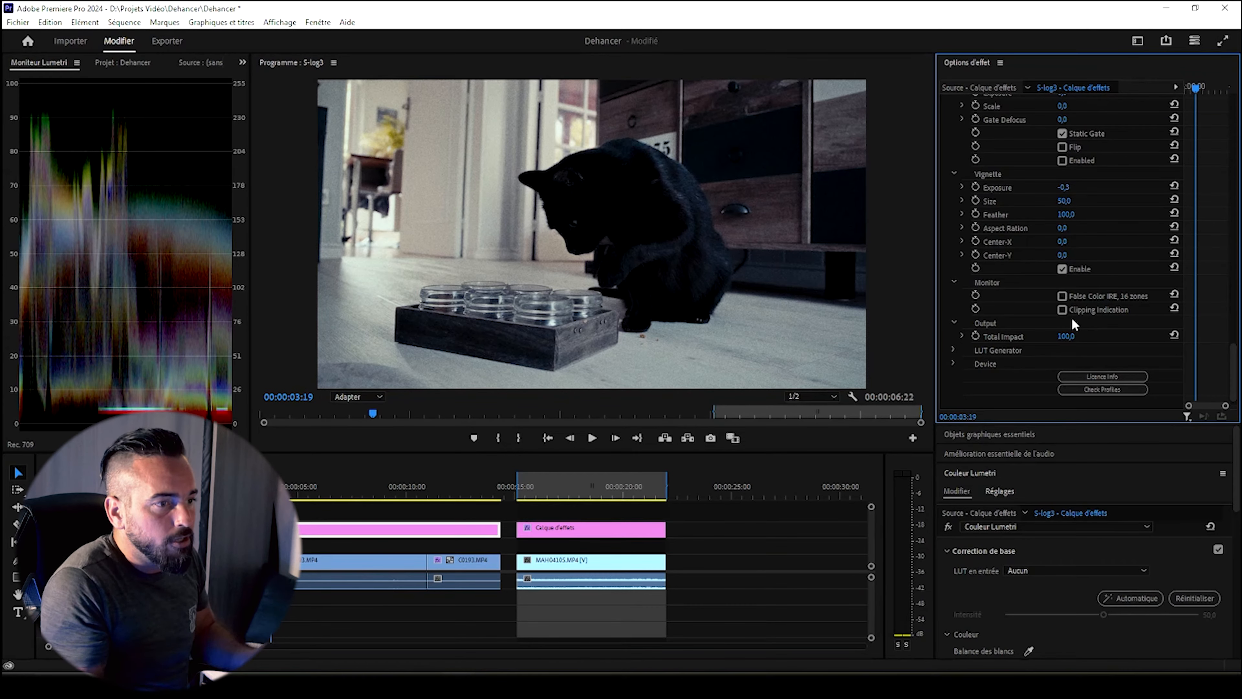
pyautogui.click(950, 350)
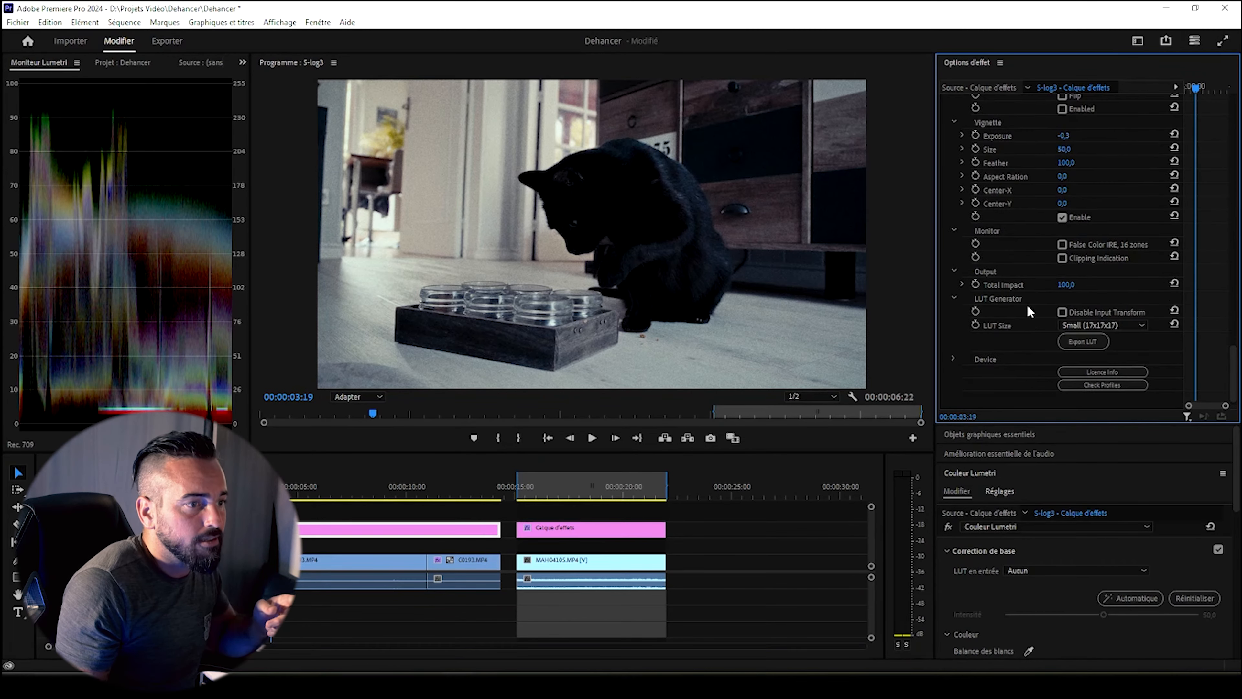
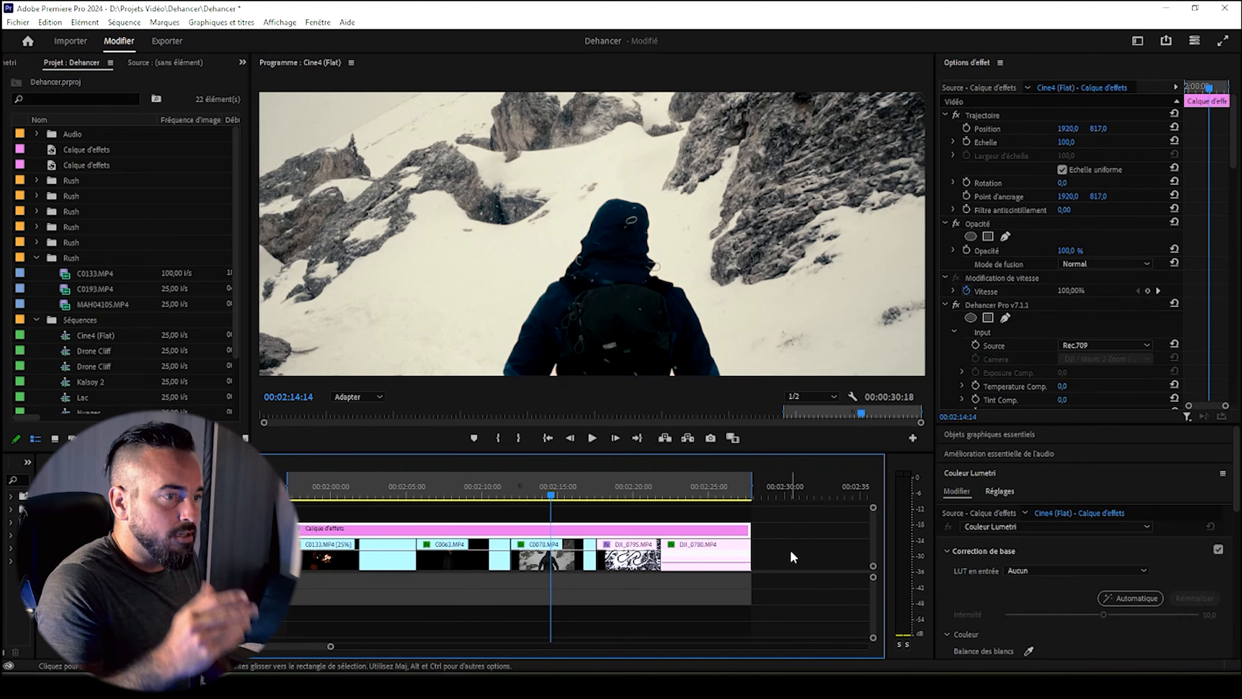
# Step: Examine the input, film, film developer, expand and print settings of Dehancer on the Cine4 (Flat) adjustment layer
pyautogui.scroll(-3, 1151, 189)
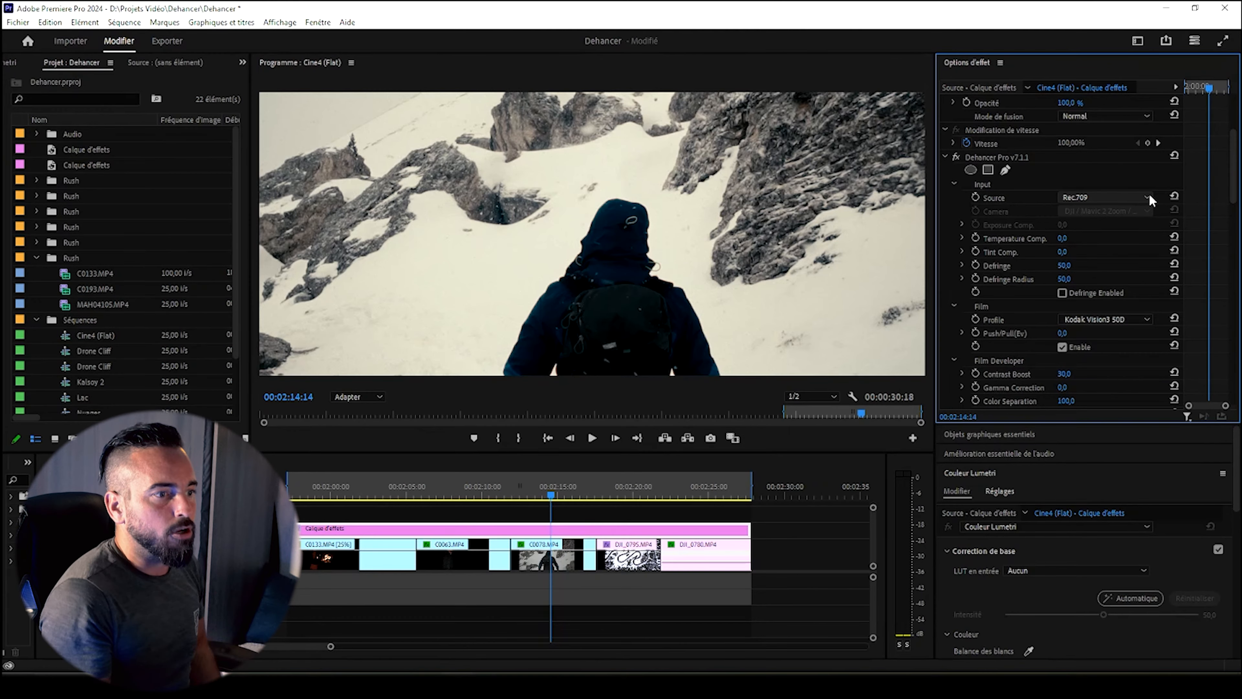
pyautogui.scroll(-5, 1227, 178)
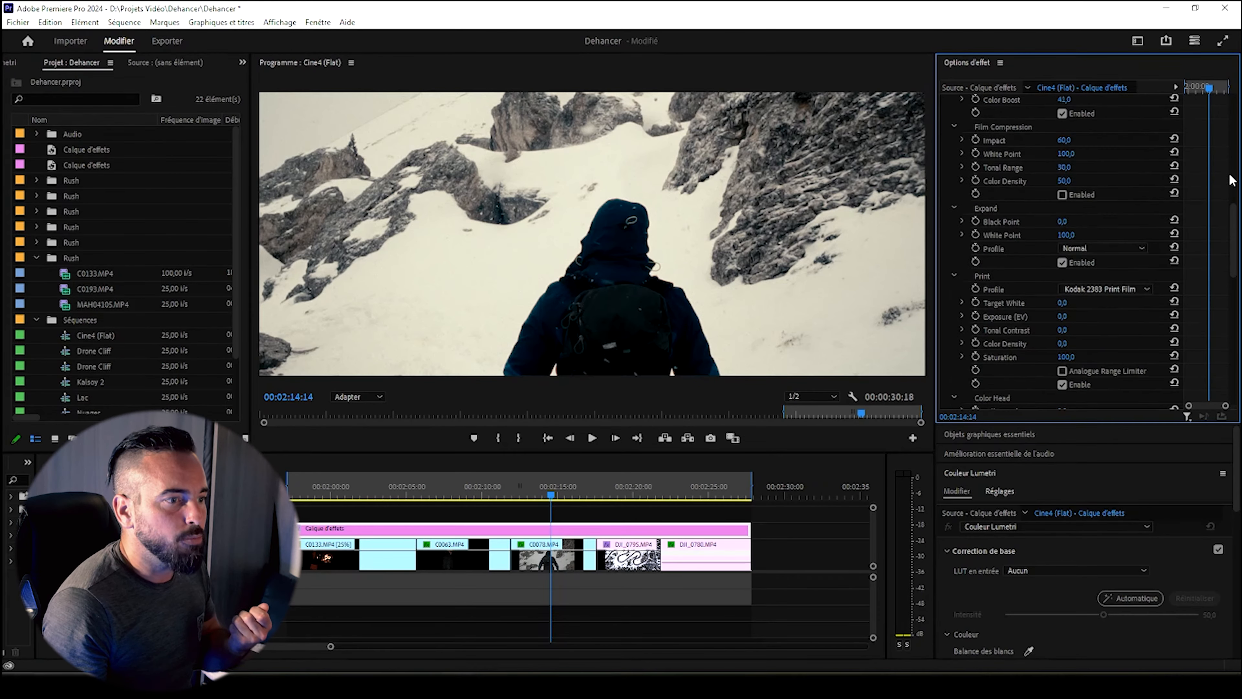
pyautogui.scroll(6, 1073, 259)
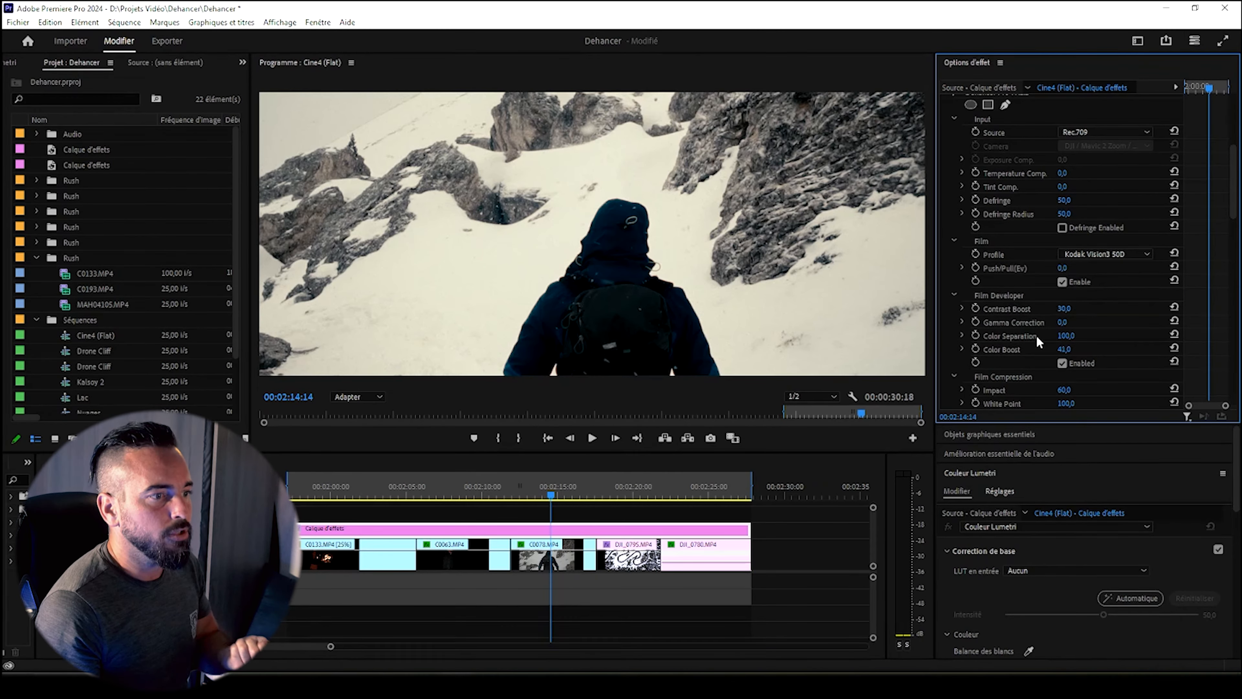
pyautogui.scroll(-1, 1234, 209)
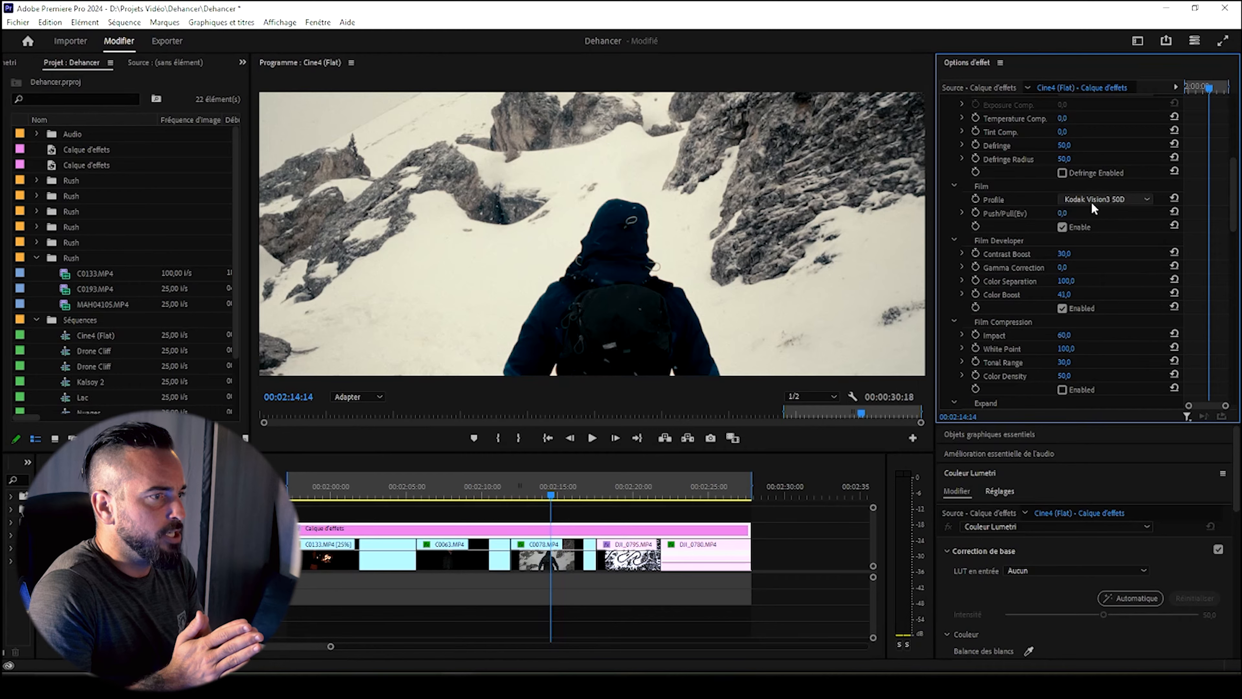
pyautogui.scroll(-10, 1225, 199)
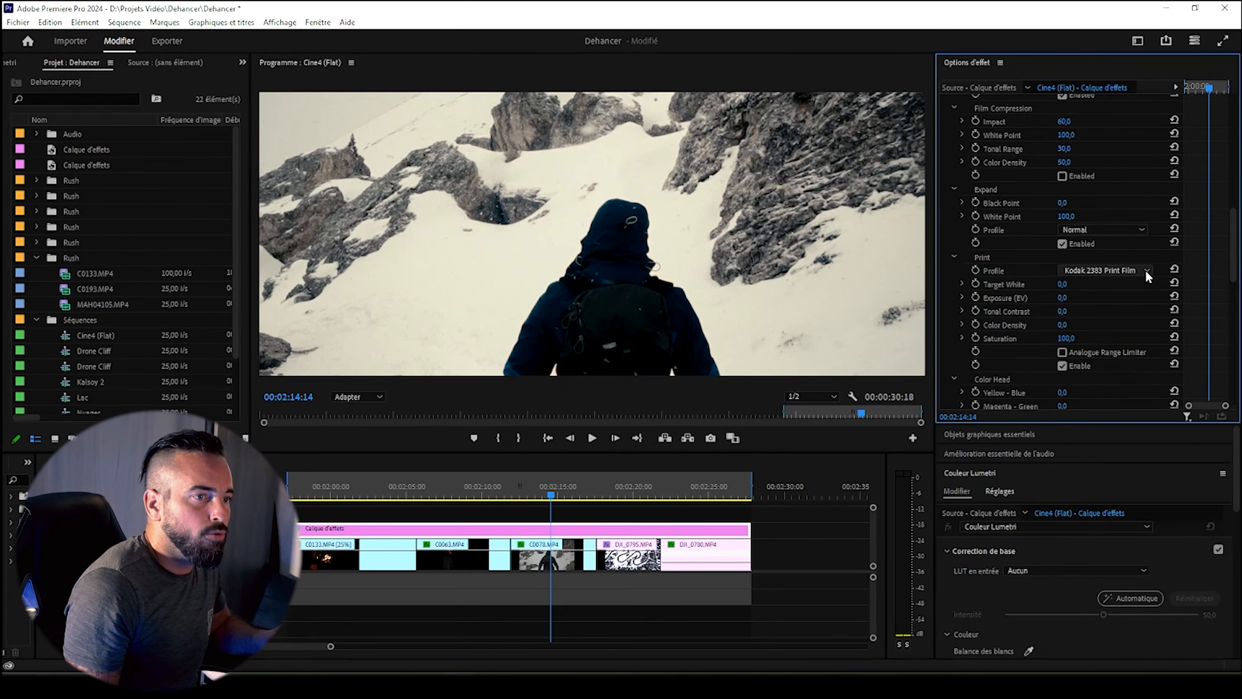
pyautogui.scroll(1, 1139, 277)
# Step: Compare the hiker and winding-road shots with the adjustment layer's grade hidden and shown
pyautogui.click(151, 531)
pyautogui.click(152, 530)
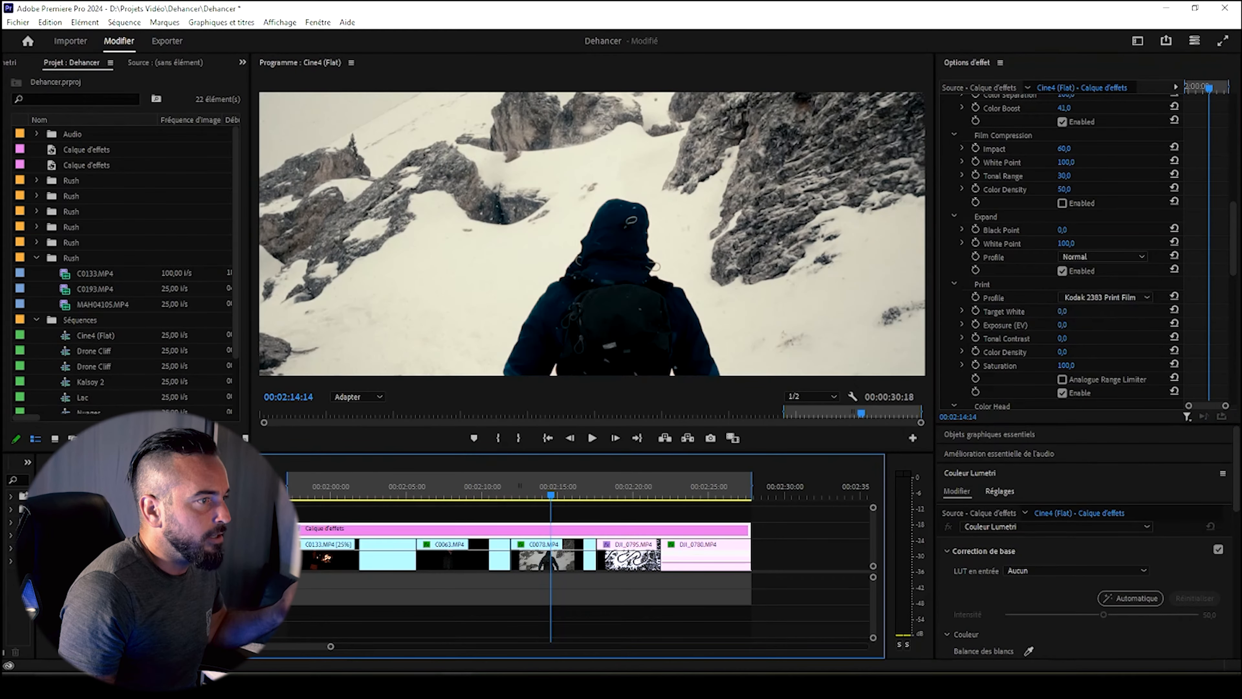
pyautogui.click(634, 495)
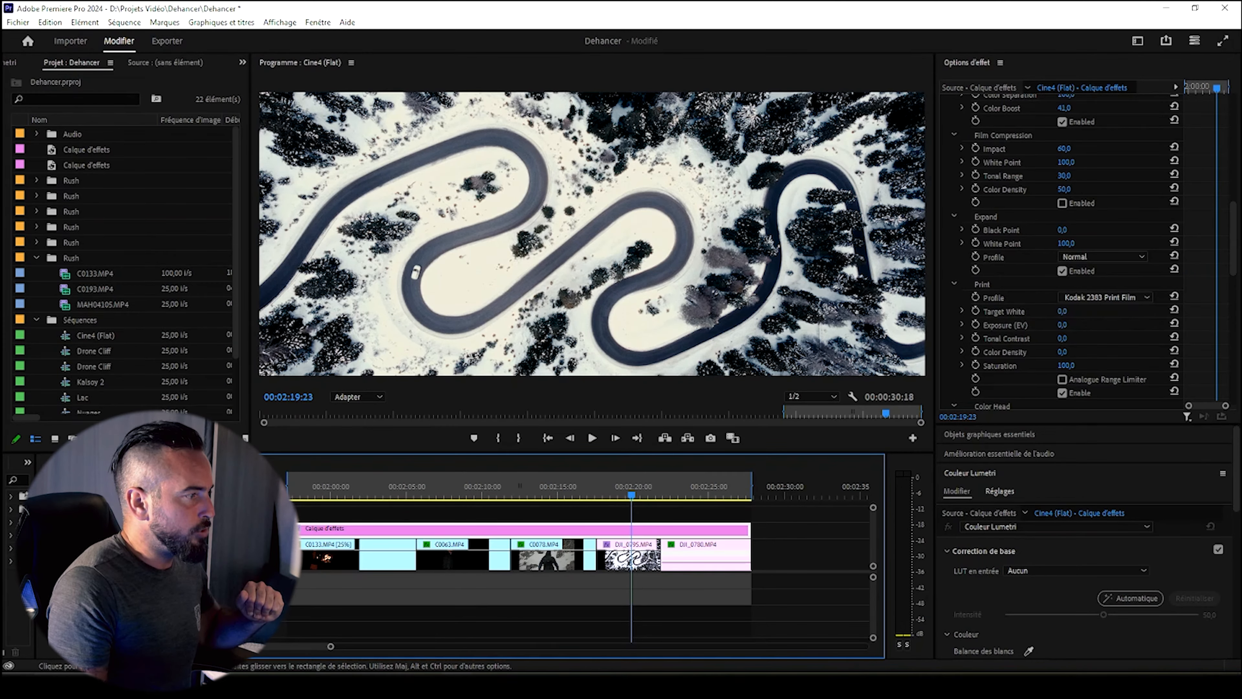
pyautogui.click(135, 530)
pyautogui.click(134, 530)
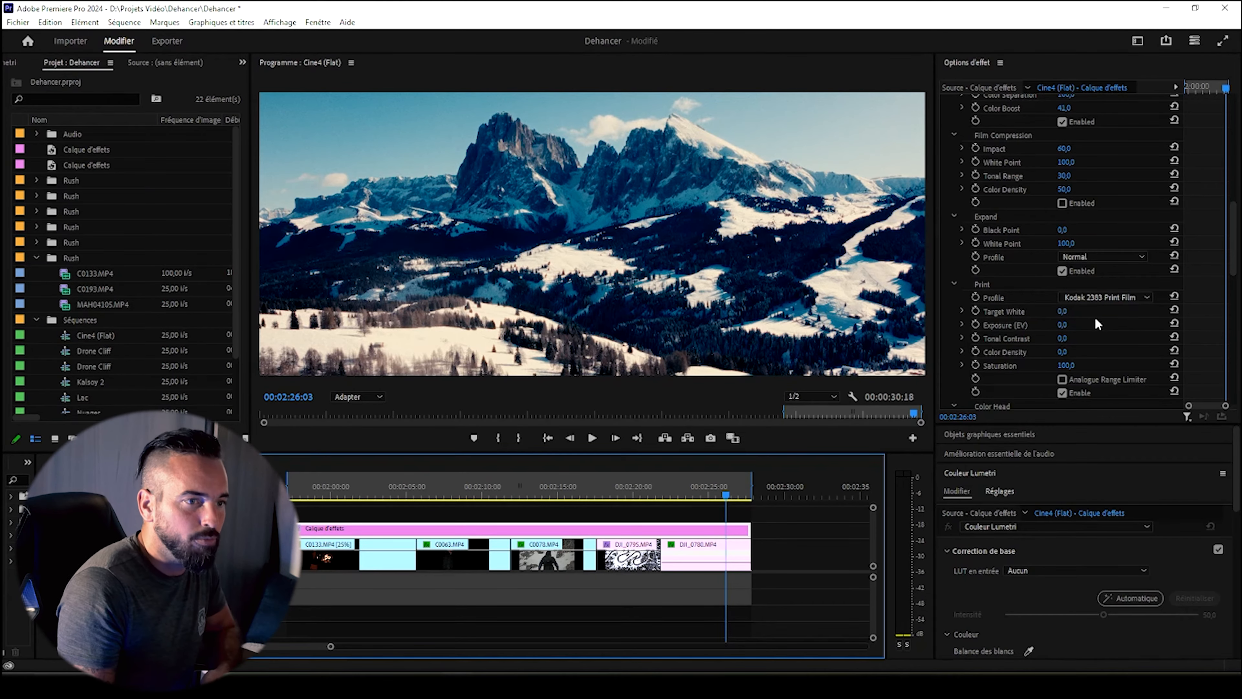
# Step: With Halation's mask mode on, try the 65 mm / 70 mm and 8 mm / Super 8 profiles, then restore 35 mm / Super 35
pyautogui.scroll(-4, 1220, 258)
pyautogui.scroll(-10, 1220, 257)
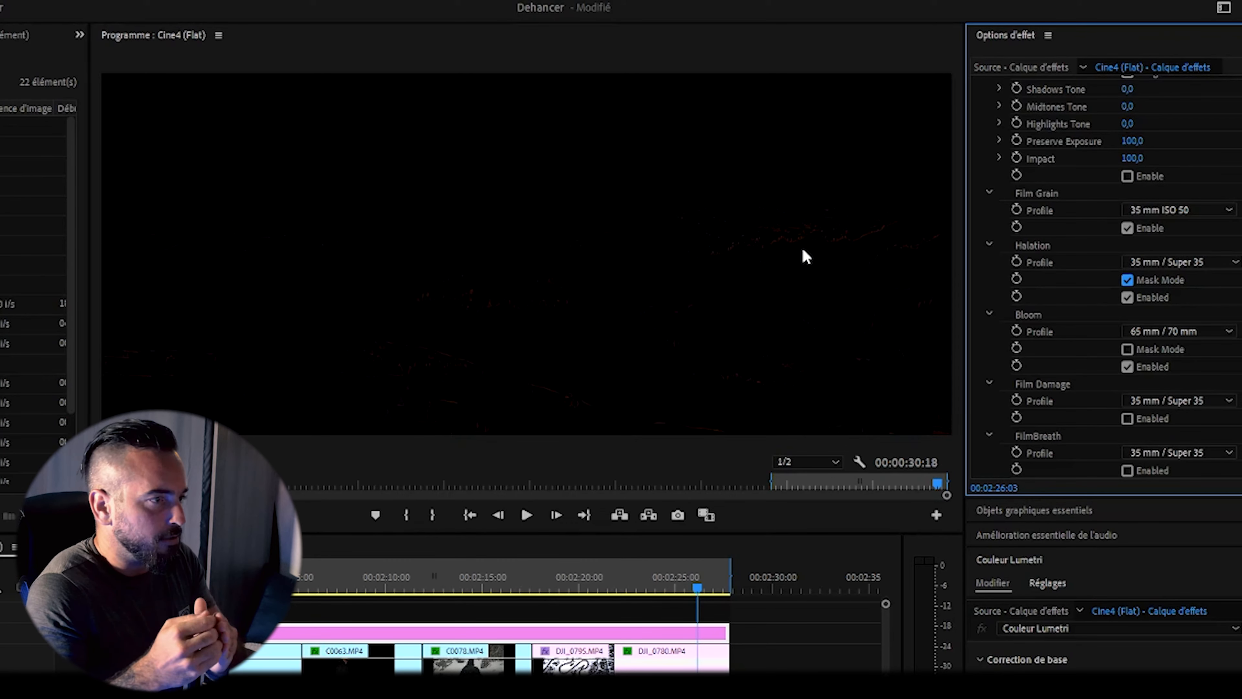
pyautogui.click(1164, 263)
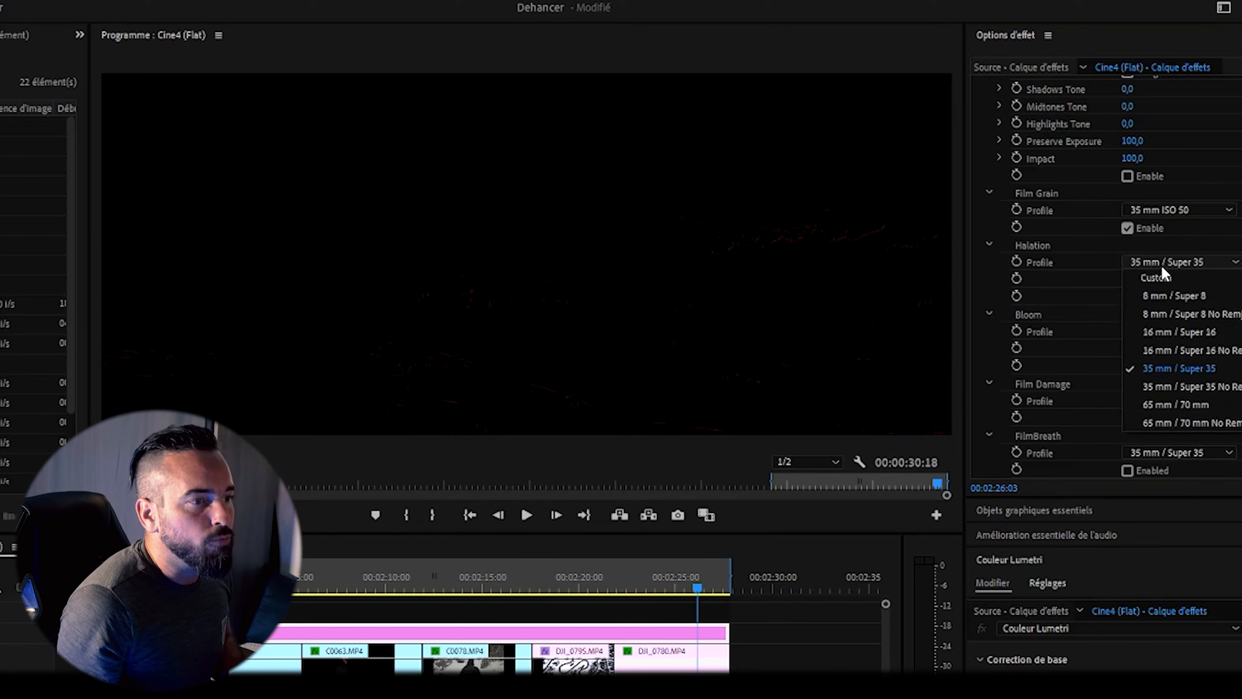
pyautogui.click(1183, 405)
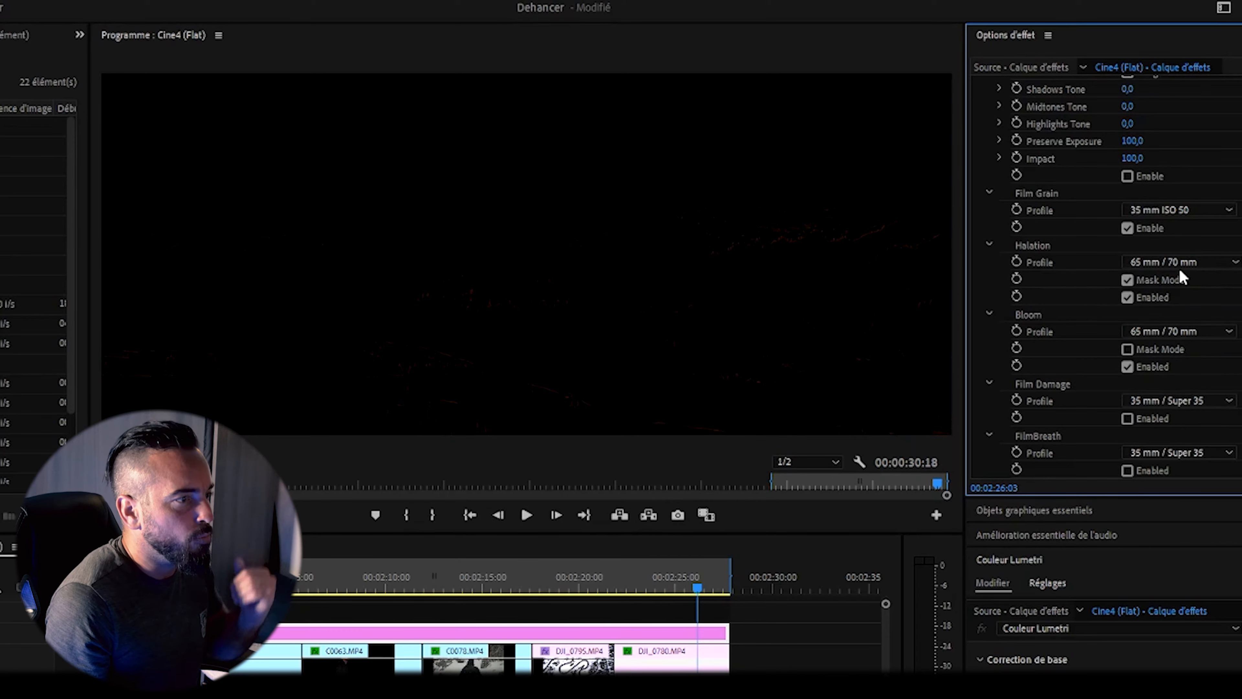
pyautogui.click(1174, 258)
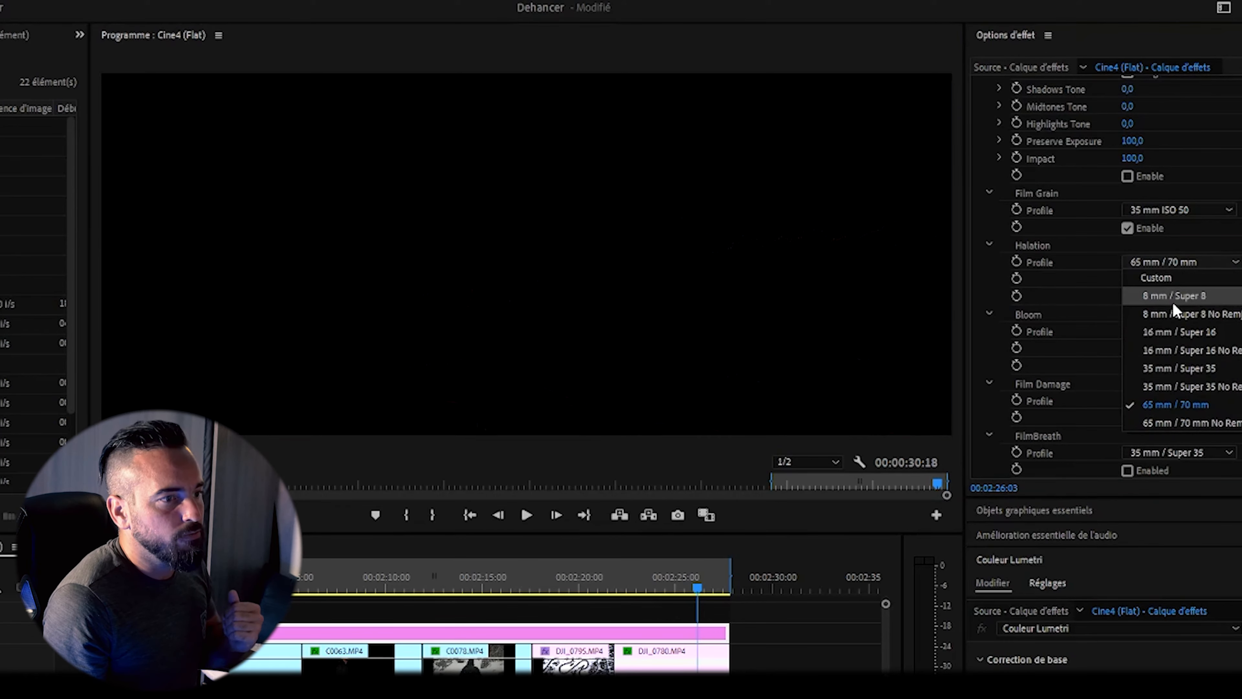
pyautogui.click(1175, 297)
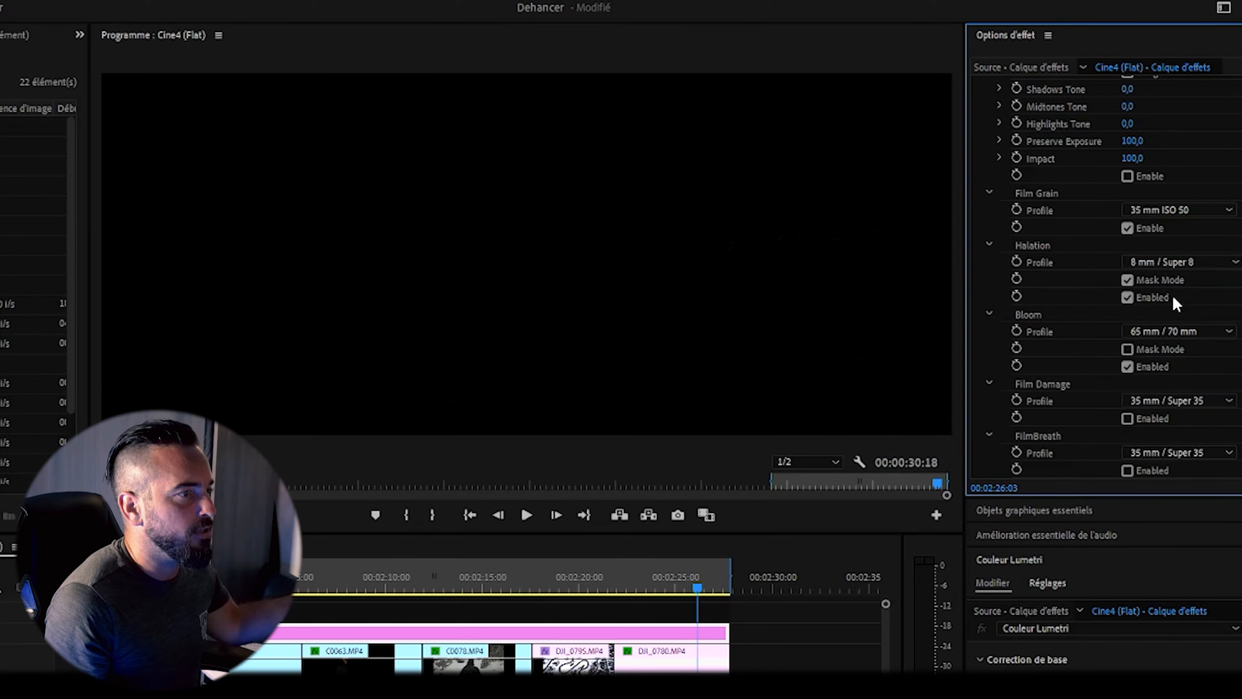
pyautogui.click(1174, 264)
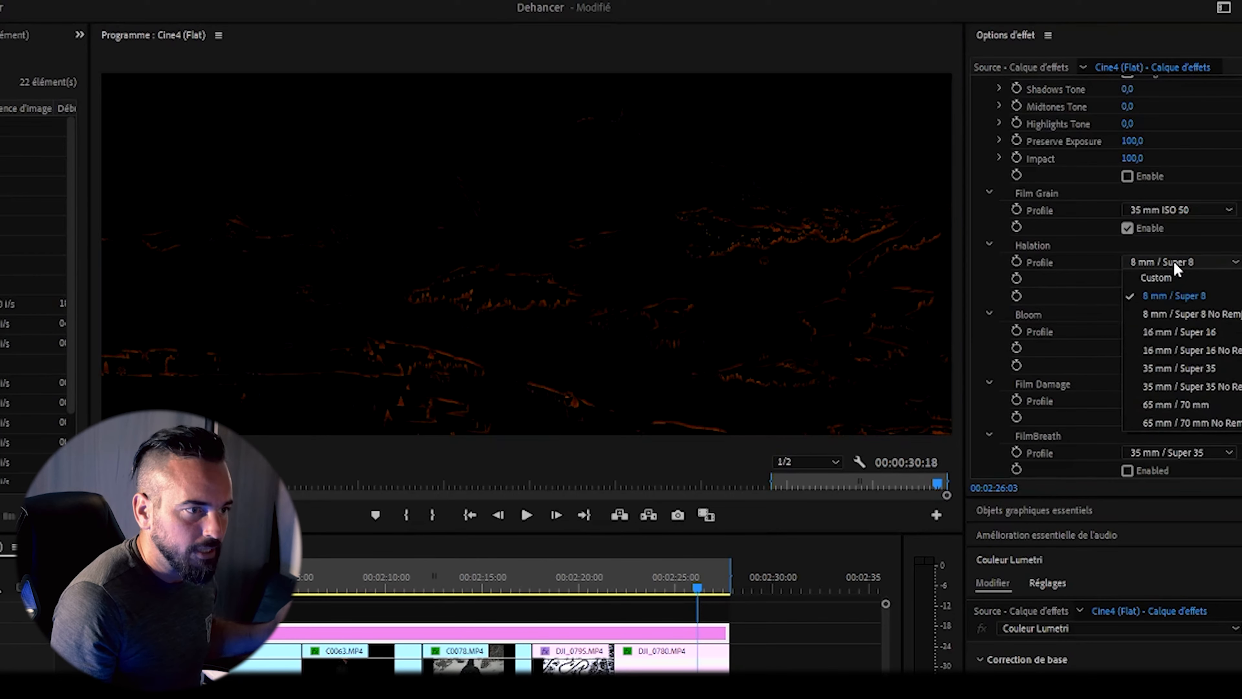
pyautogui.click(1174, 368)
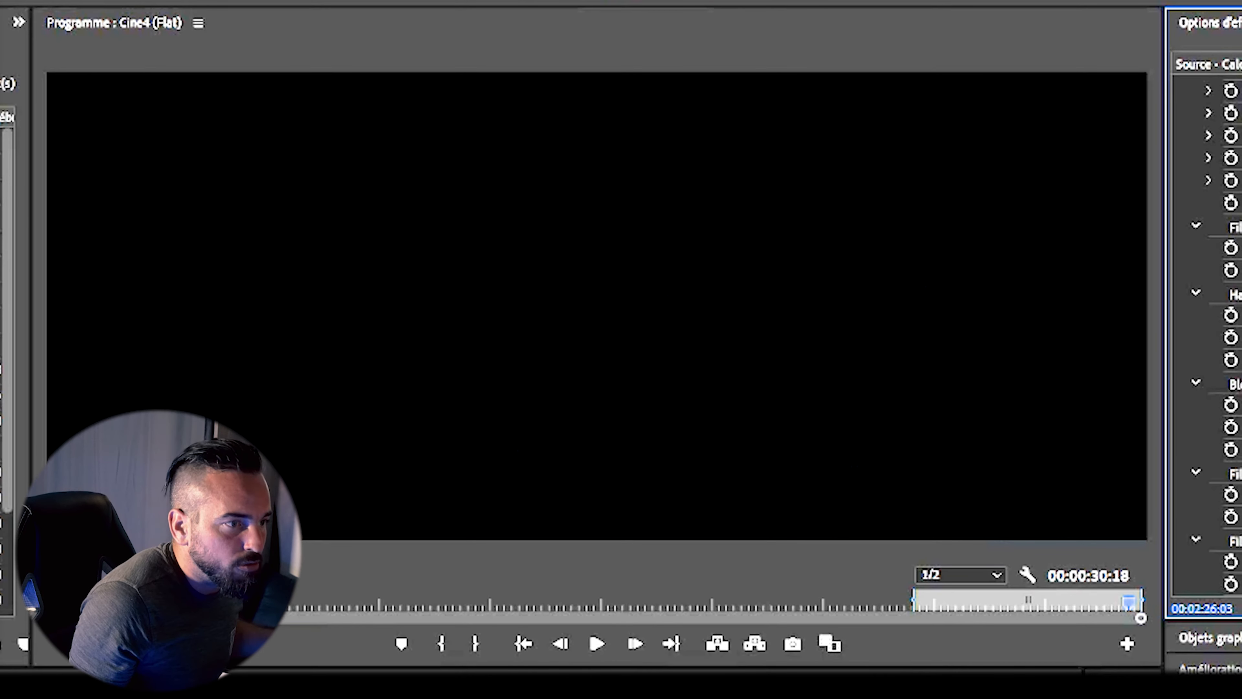
# Step: Leave the mask view and compare the mountain shot with the adjustment layer disabled and re-enabled
pyautogui.click(1208, 313)
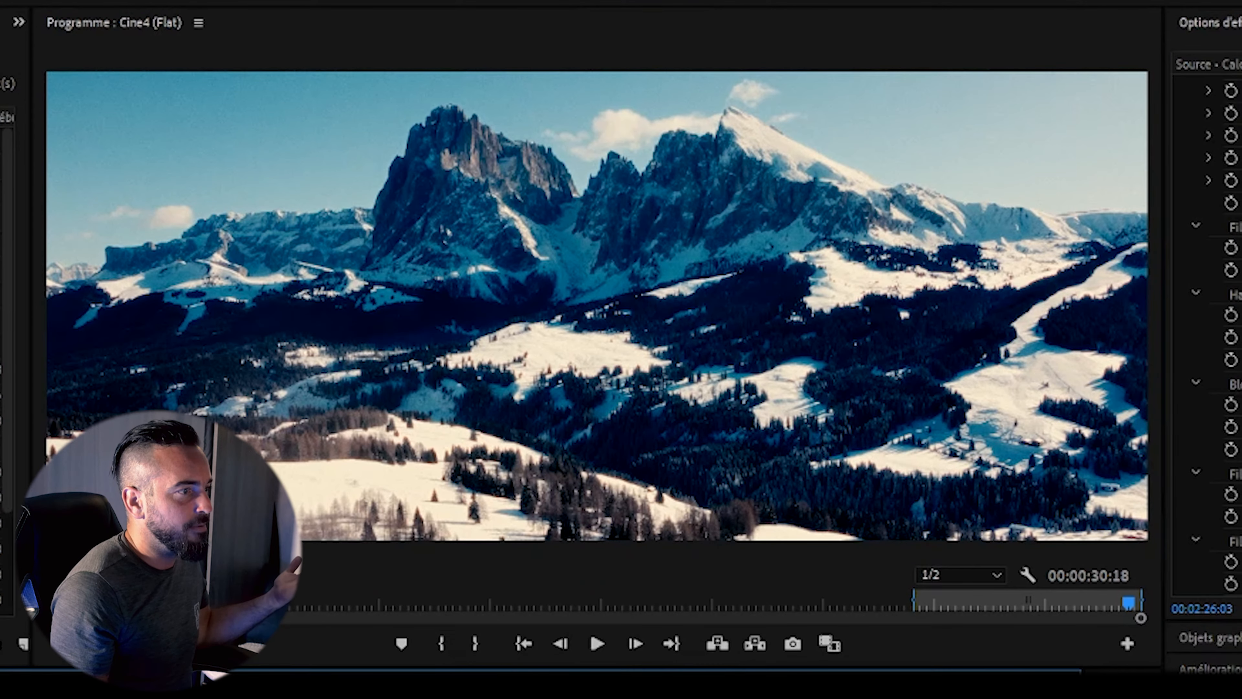
pyautogui.hotkey('shift', 'e')
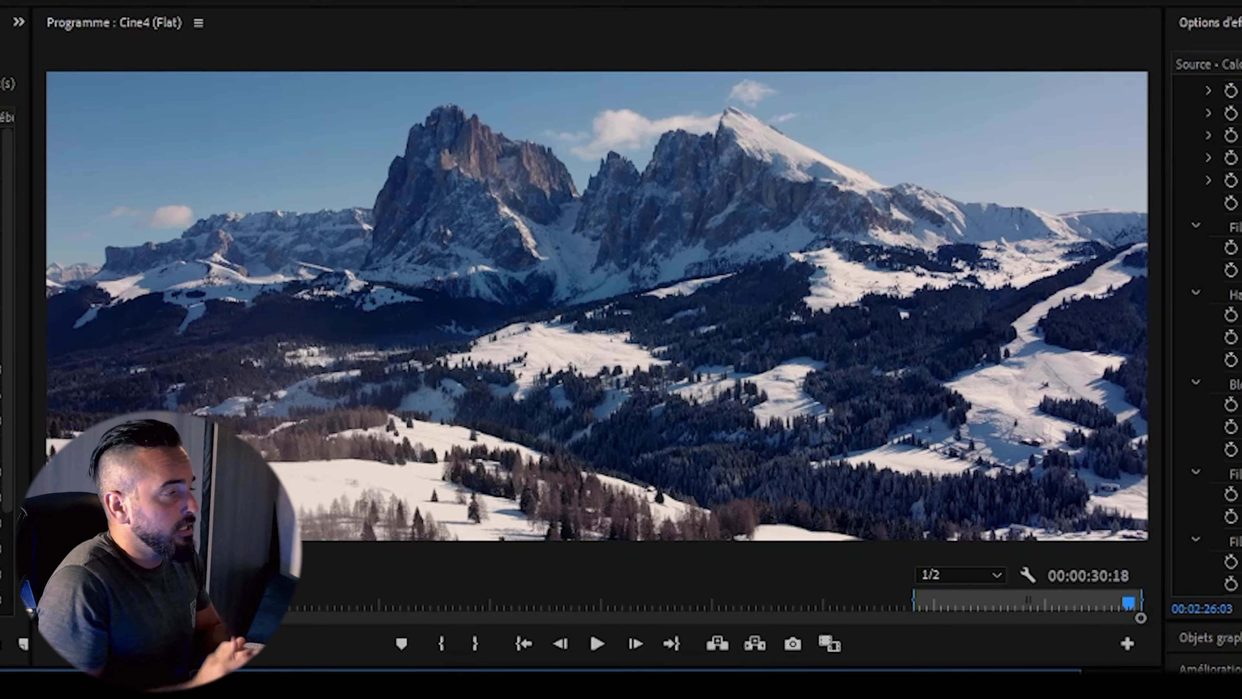
pyautogui.hotkey('shift', 'e')
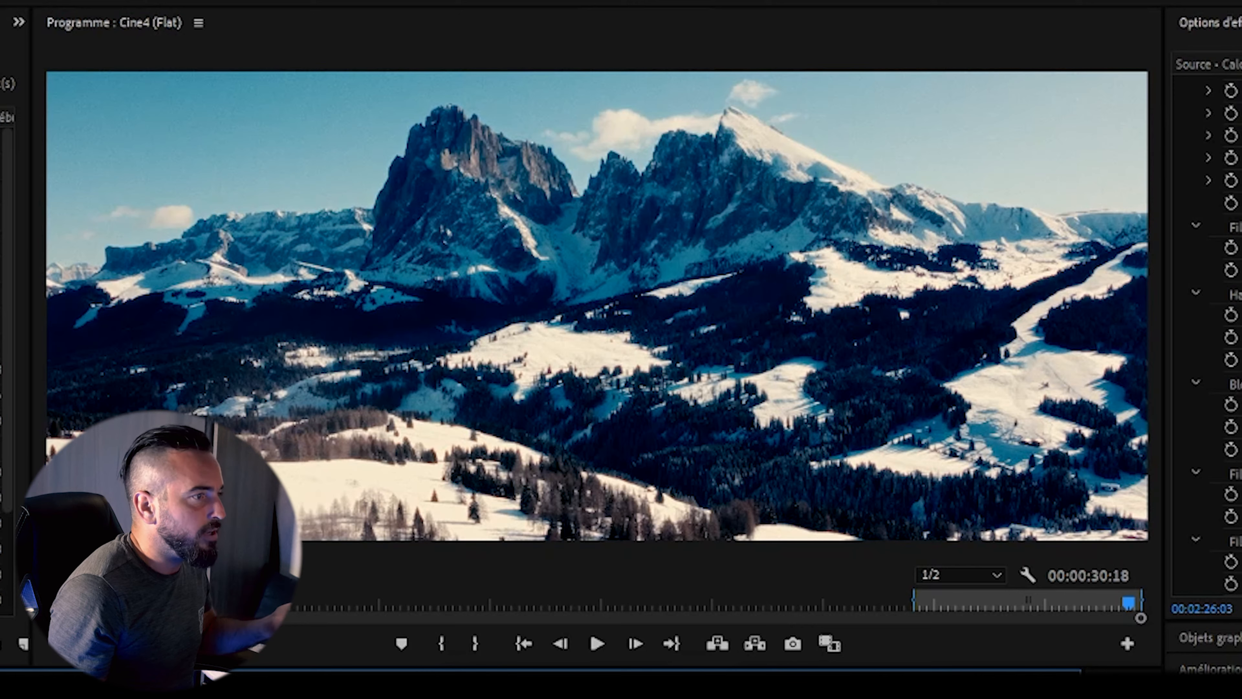